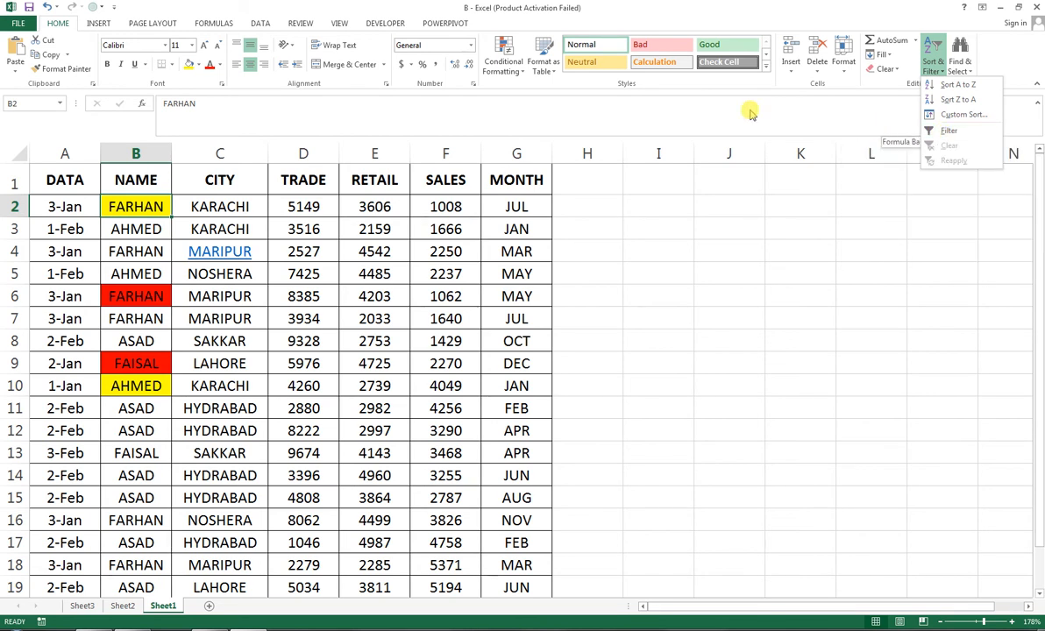
- Turn on filtering for the data table from its NAME header cell
click(155, 180)
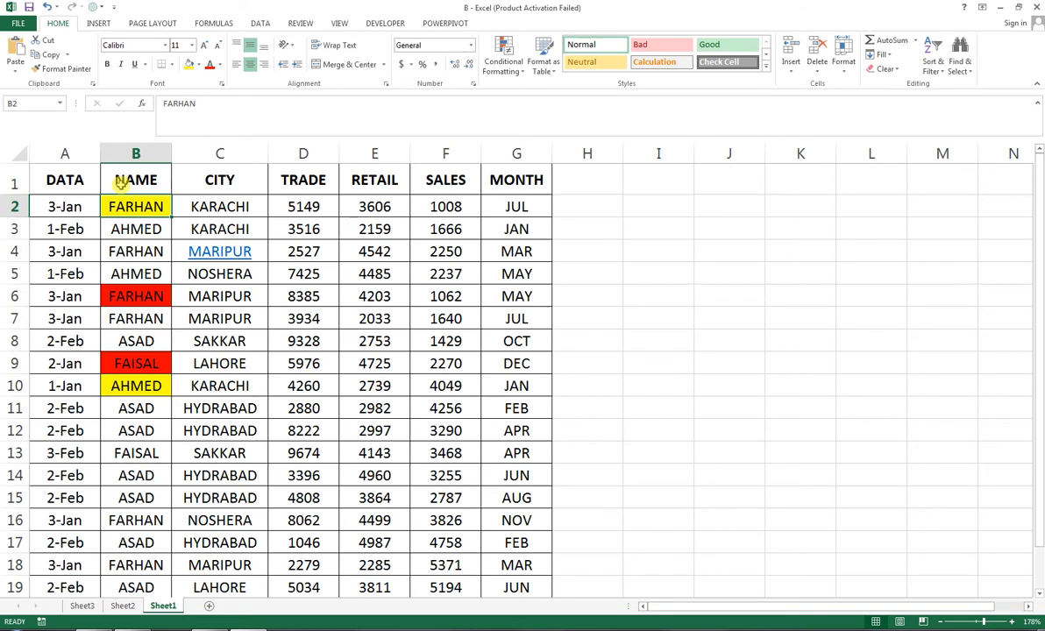
click(121, 183)
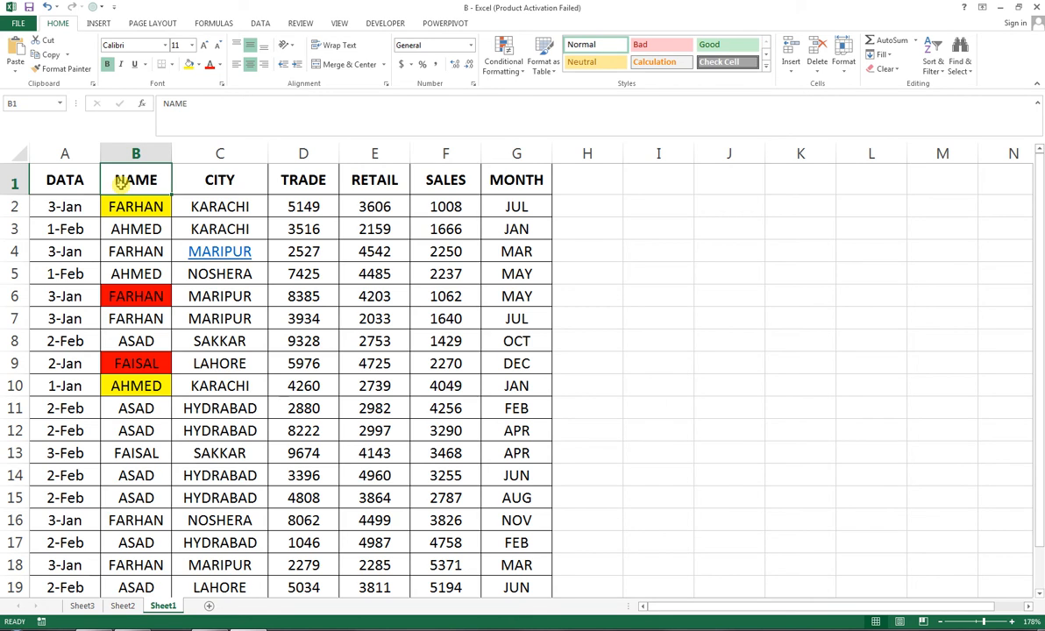
key(ctrl+shift+l)
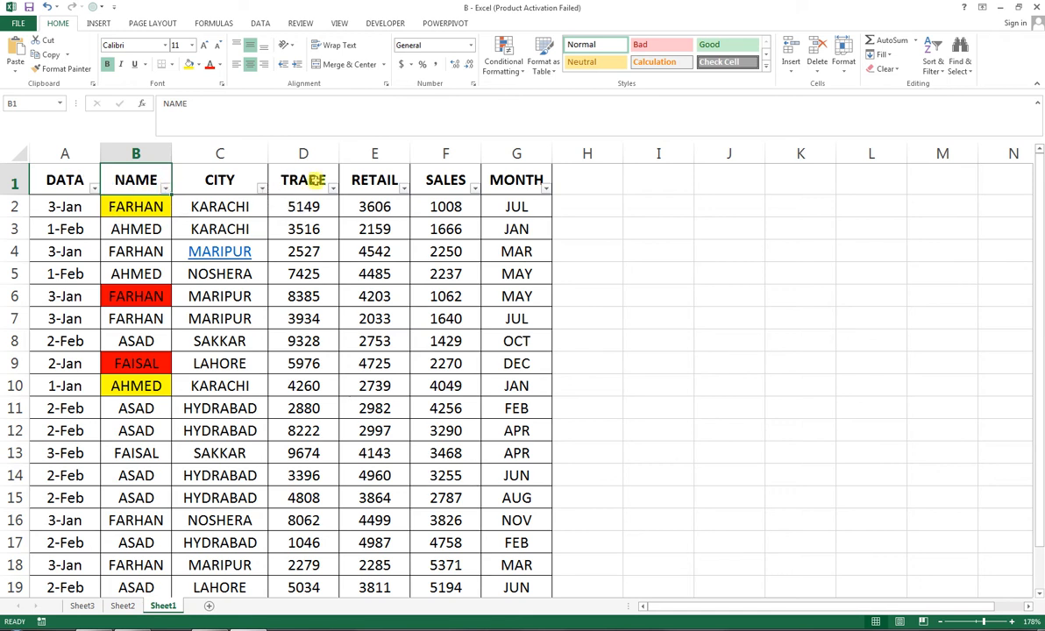
- Select the header row from DATA to MONTH and turn off its filtering
drag(70, 177, 460, 150)
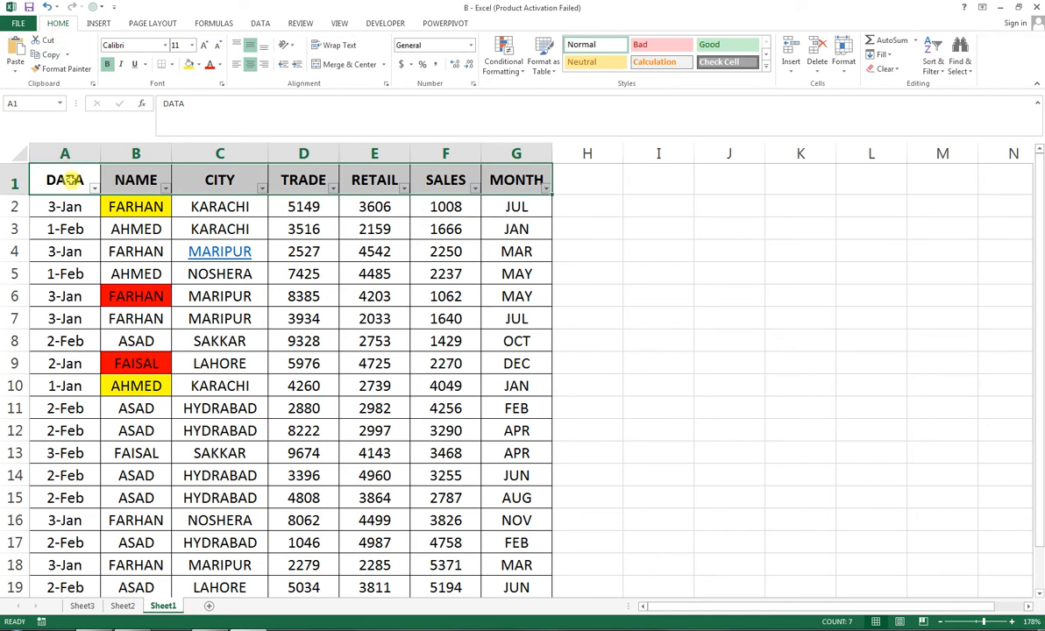
click(932, 63)
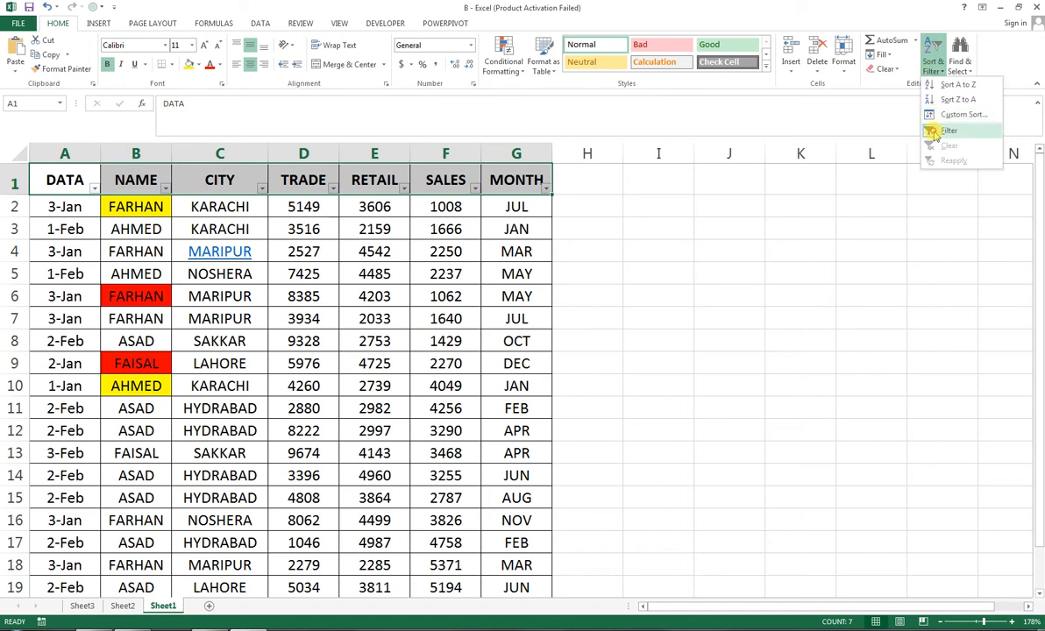
click(934, 131)
- Turn on filtering for the data table with CITY cell C3 selected
click(933, 63)
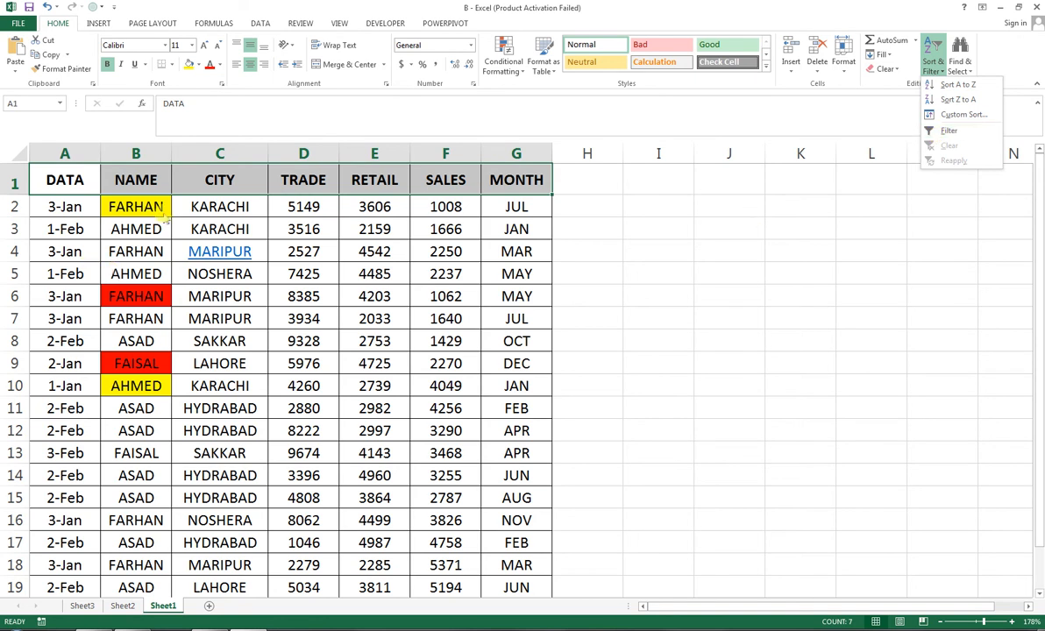
click(221, 174)
click(226, 223)
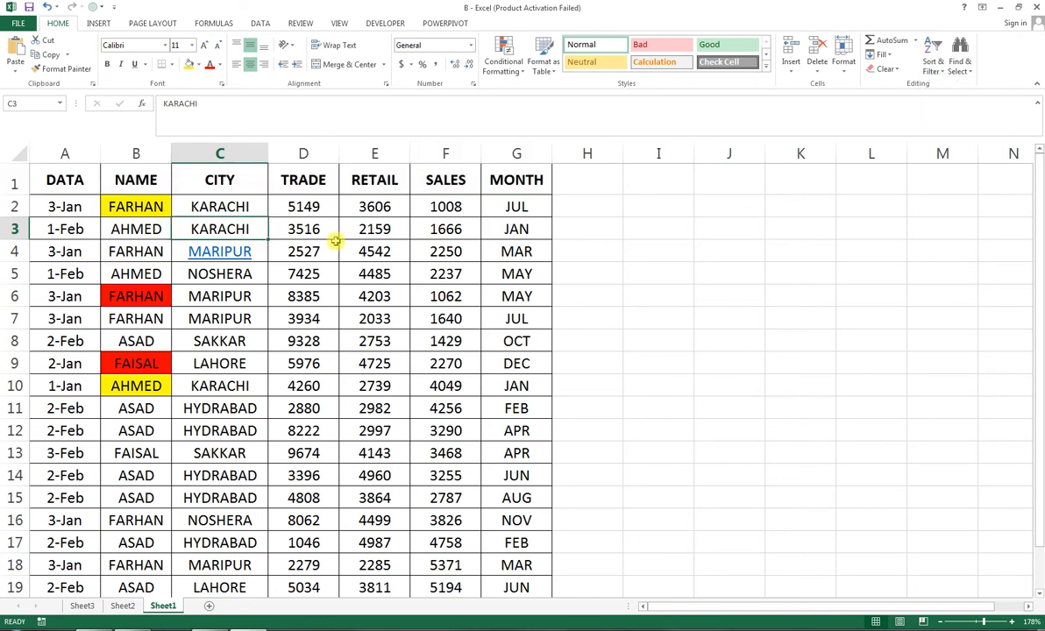
click(933, 54)
click(945, 129)
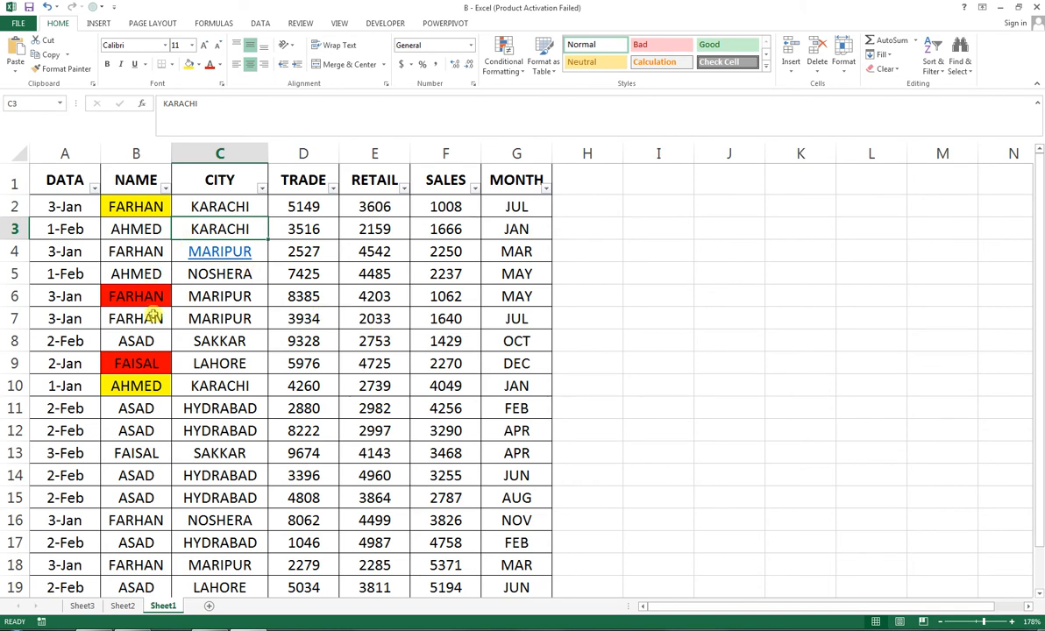
- Filter the NAME column to show only the rows with the first name in its value list
click(165, 188)
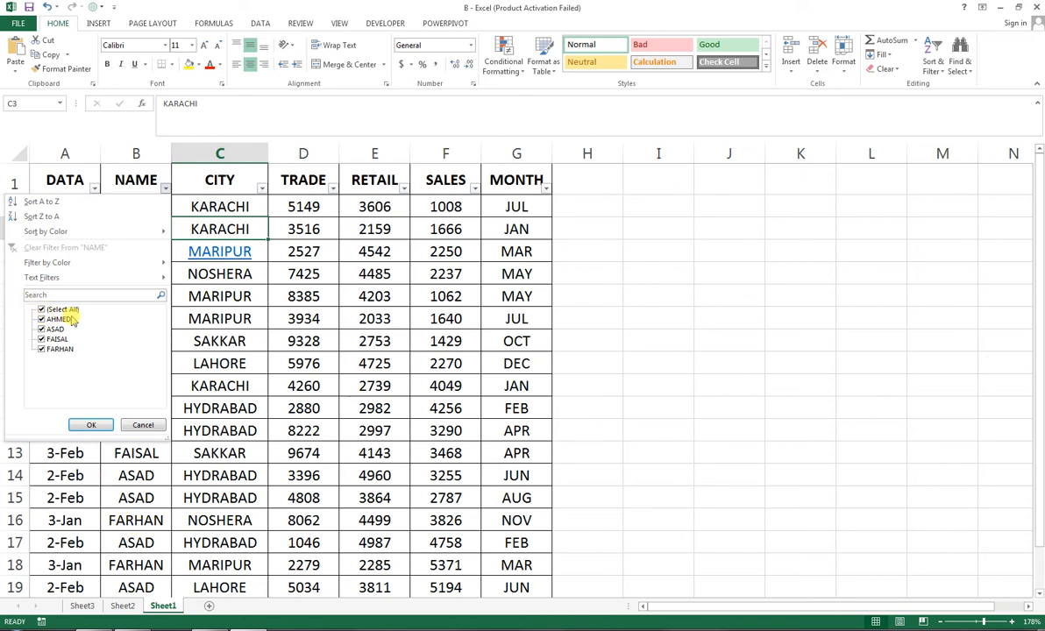
click(45, 308)
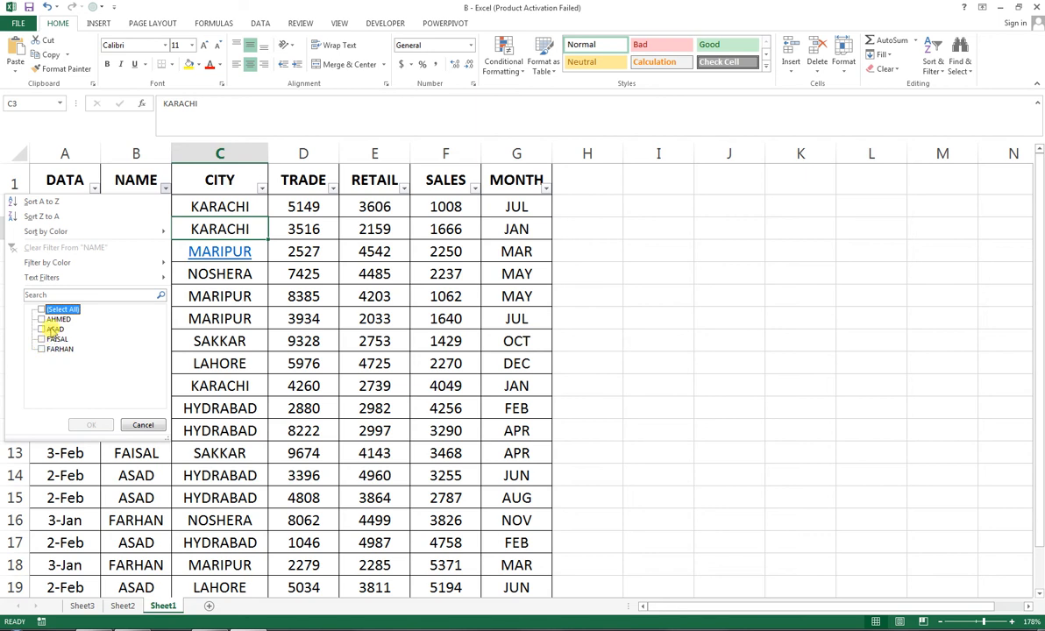
click(42, 320)
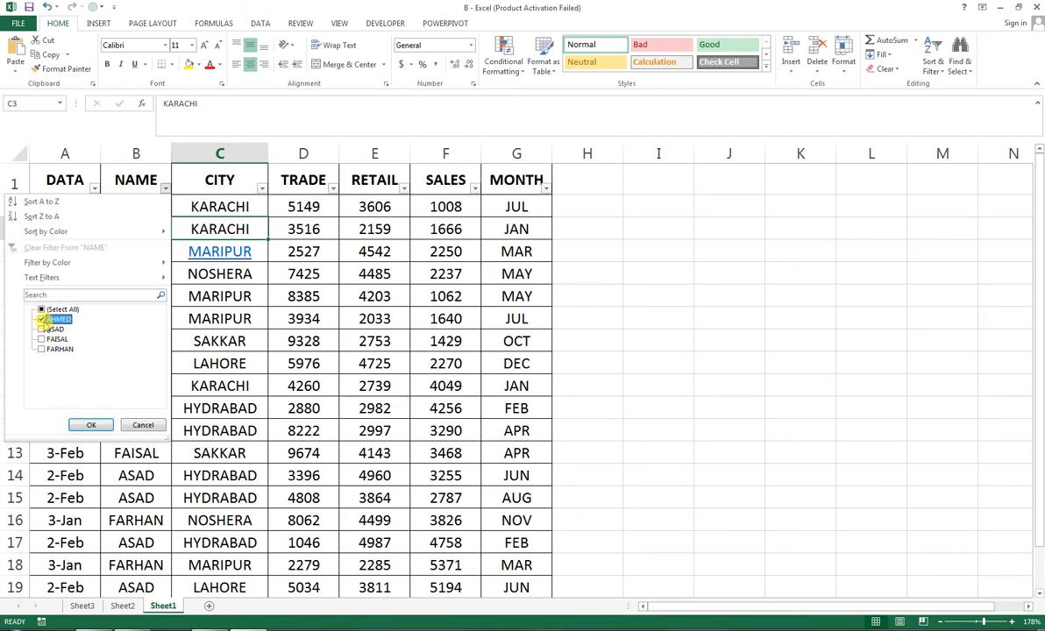
click(91, 426)
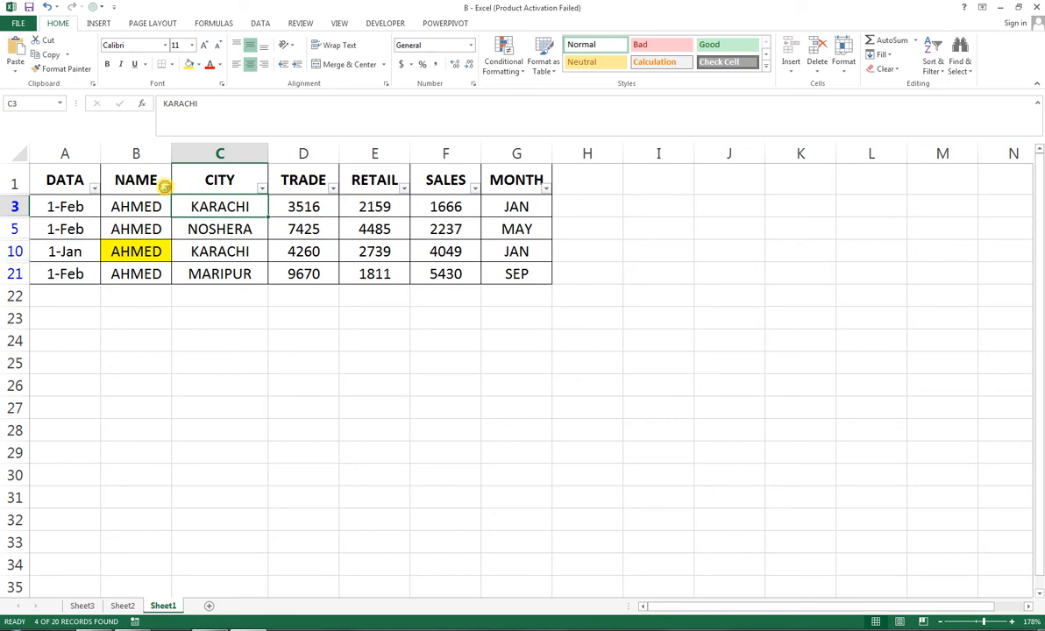
- Select all values in the NAME column's filter to bring back every row
click(165, 188)
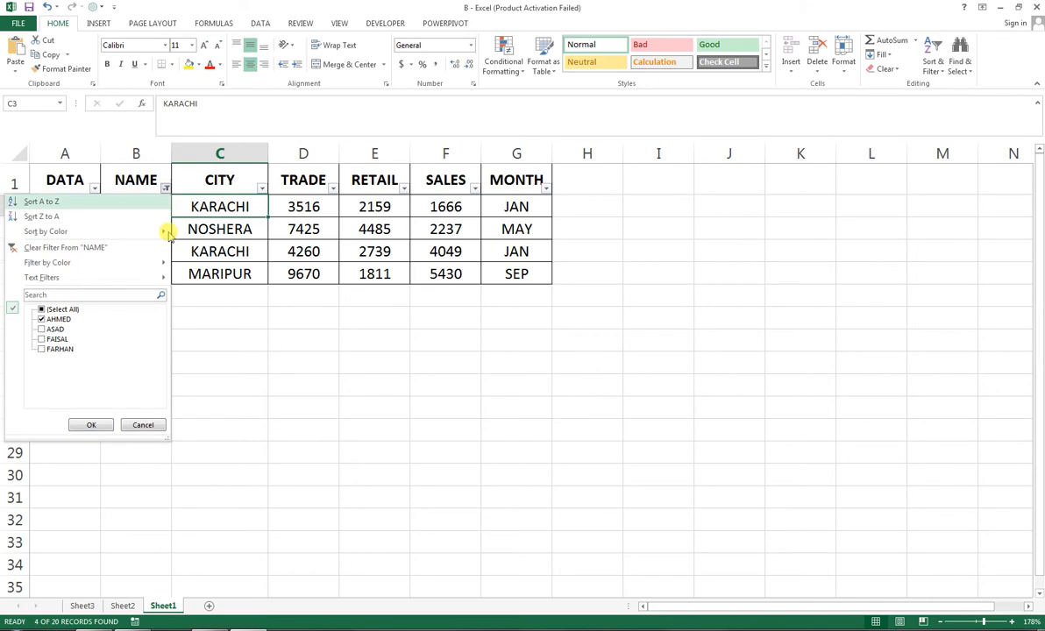
click(51, 311)
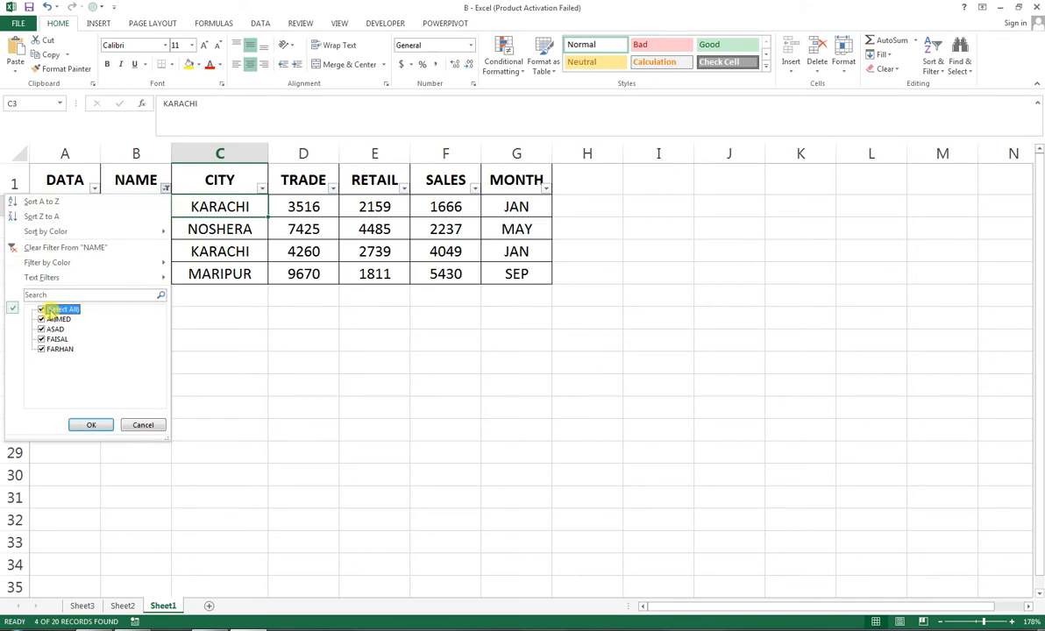
click(91, 425)
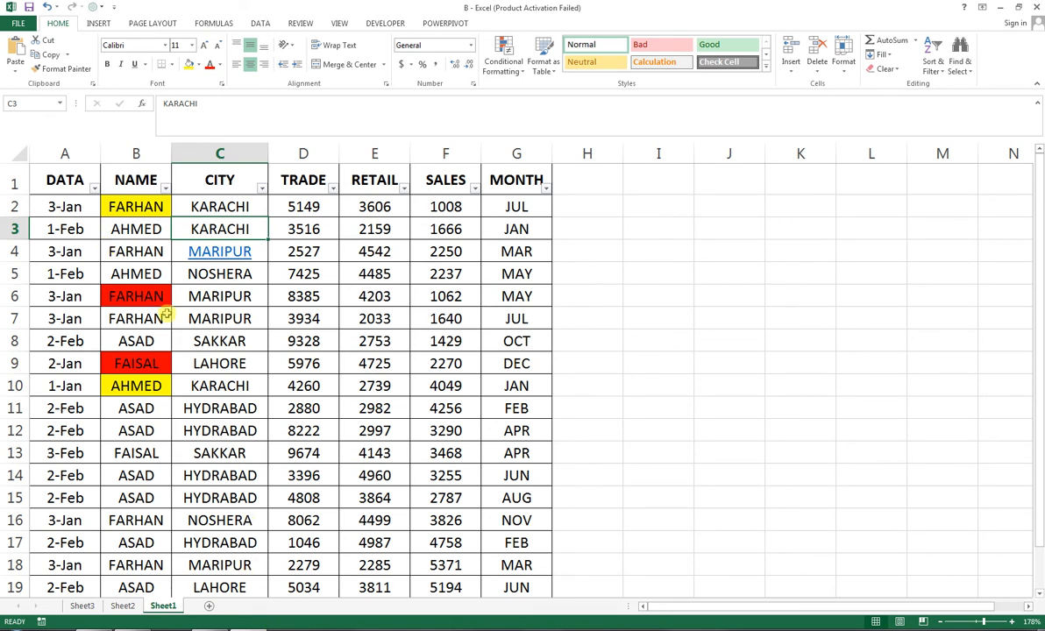
click(164, 187)
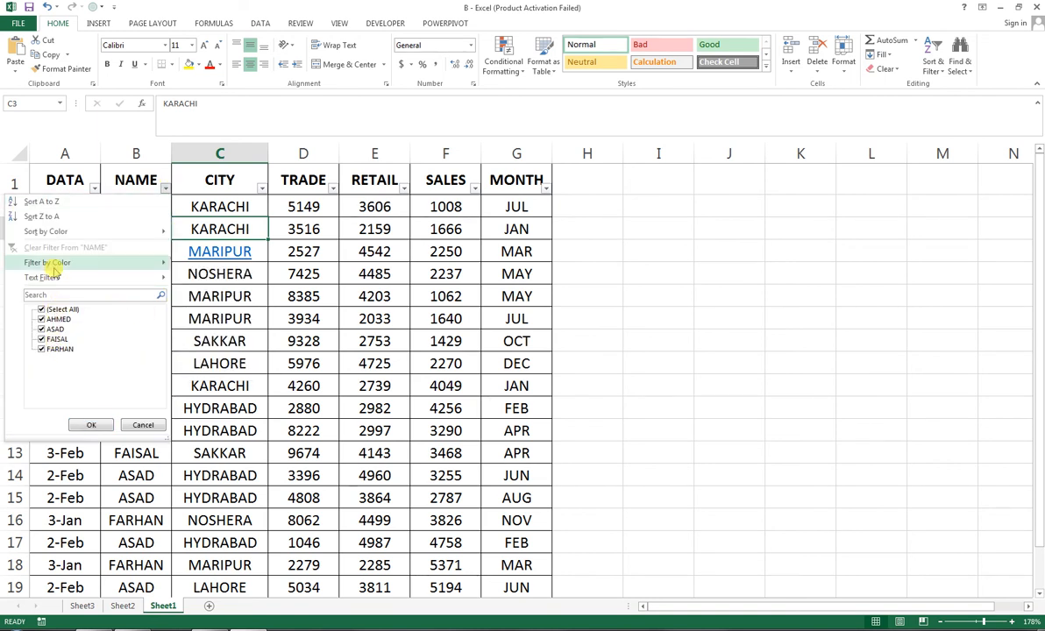
mouse_move(43, 278)
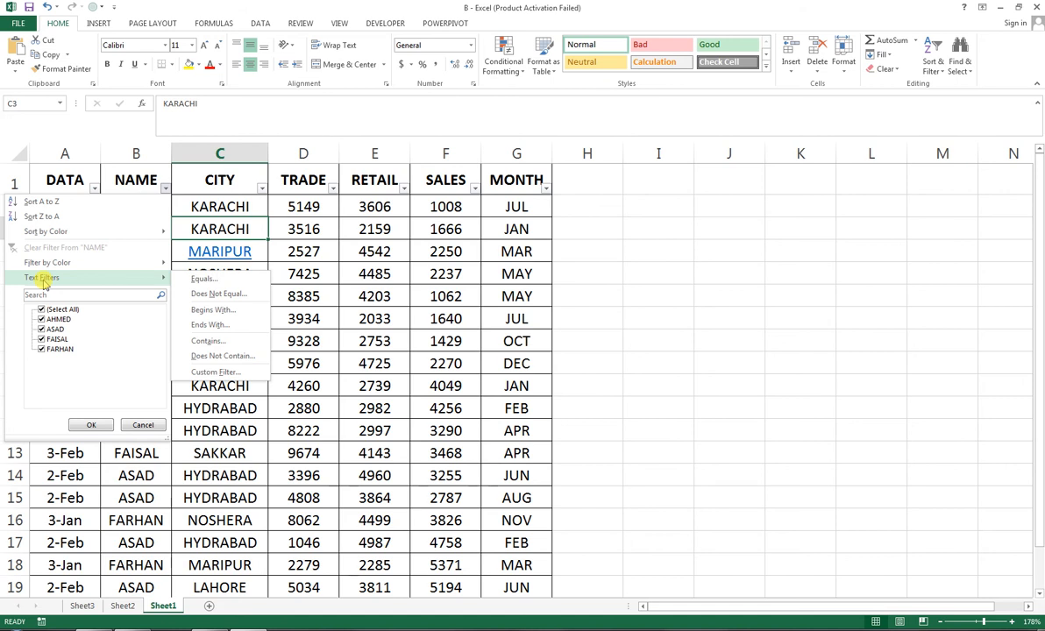
click(193, 281)
drag(739, 225, 611, 263)
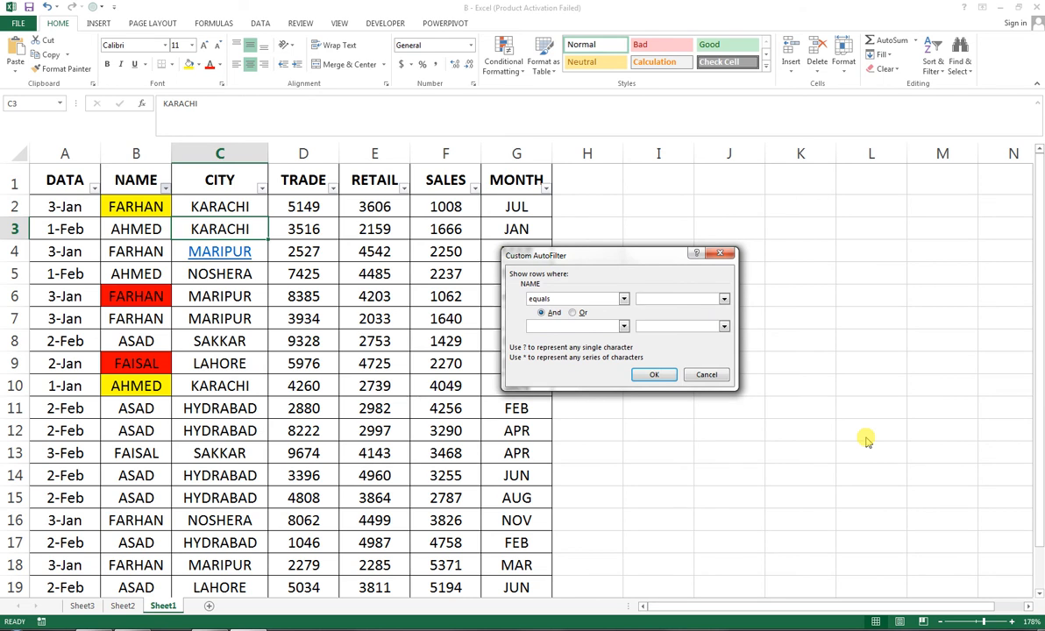
click(707, 374)
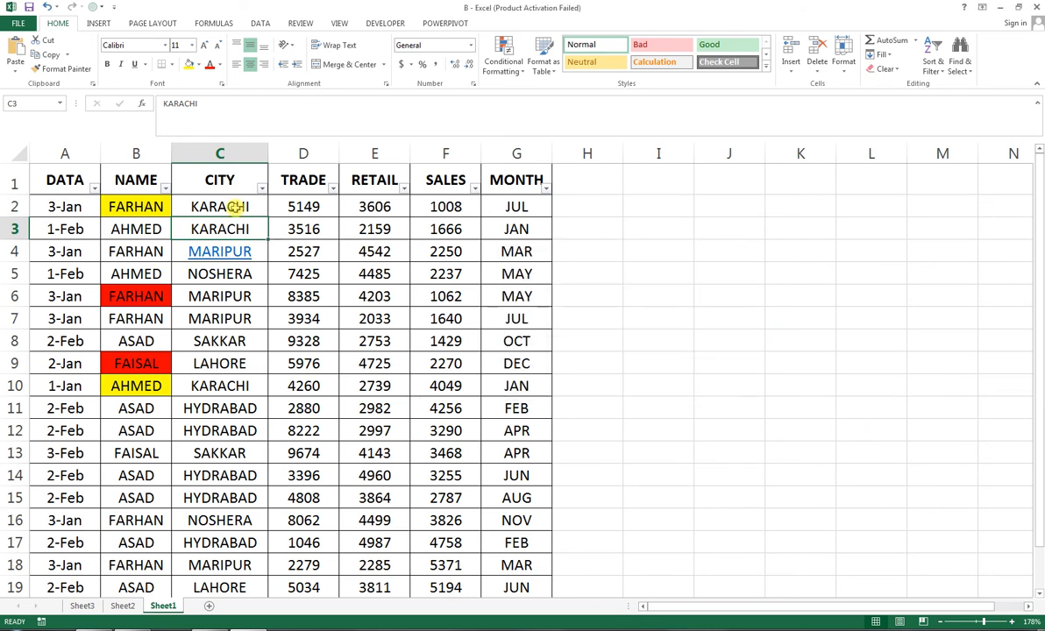
- Apply a text filter to the CITY column showing only rows that equal "karachi"
click(255, 189)
click(261, 189)
click(180, 283)
click(282, 282)
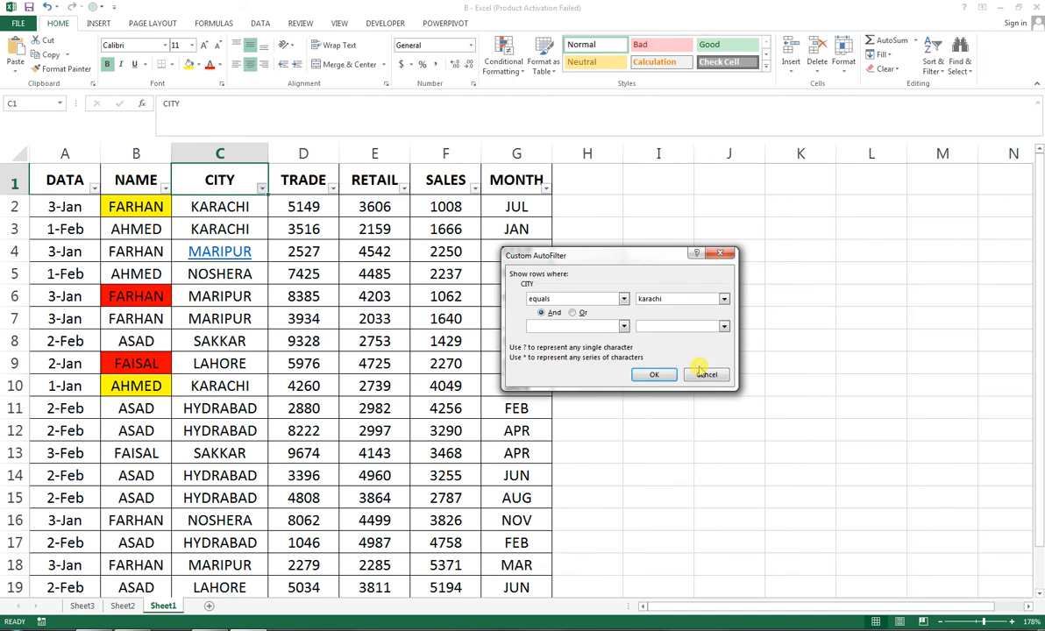
click(654, 375)
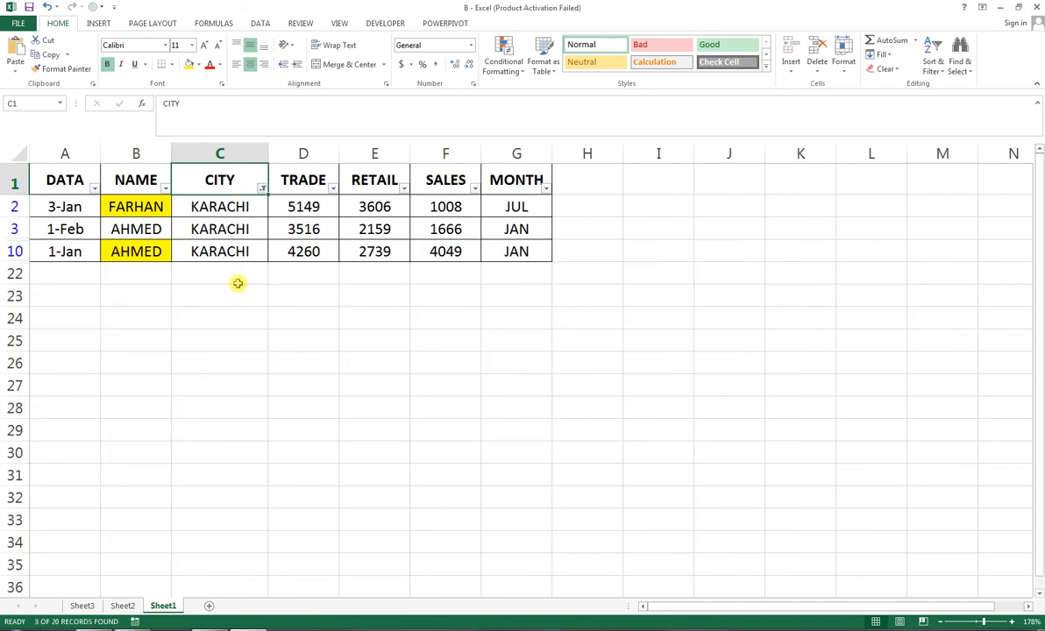
- Select all cities in the CITY filter to remove the equals condition
click(262, 188)
click(161, 310)
click(186, 425)
- Apply a text filter to the CITY column showing rows that do not equal "karachi"
click(263, 188)
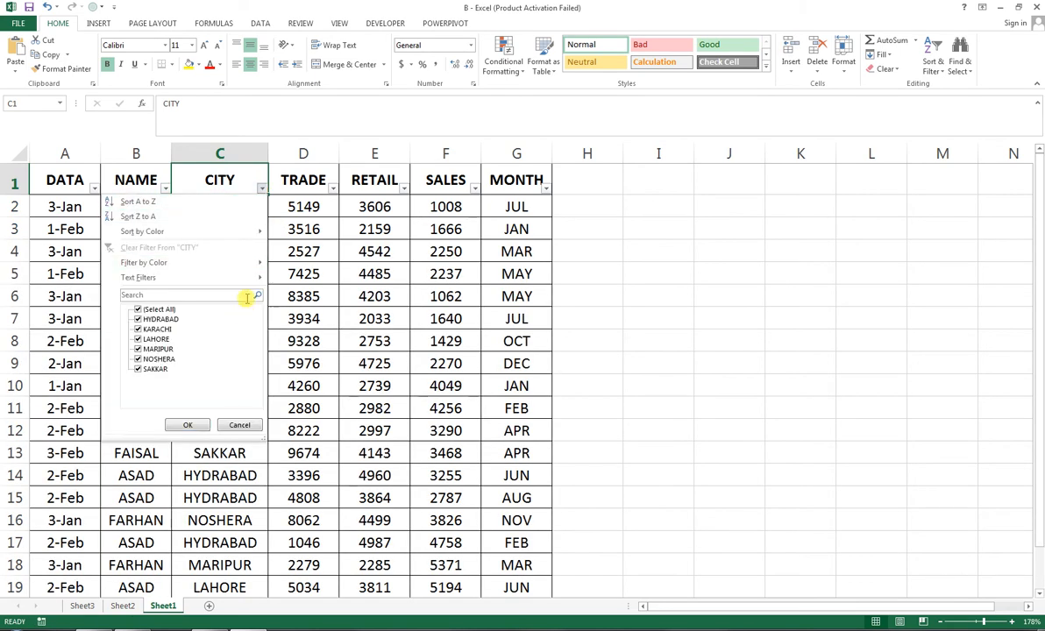
mouse_move(254, 277)
click(277, 294)
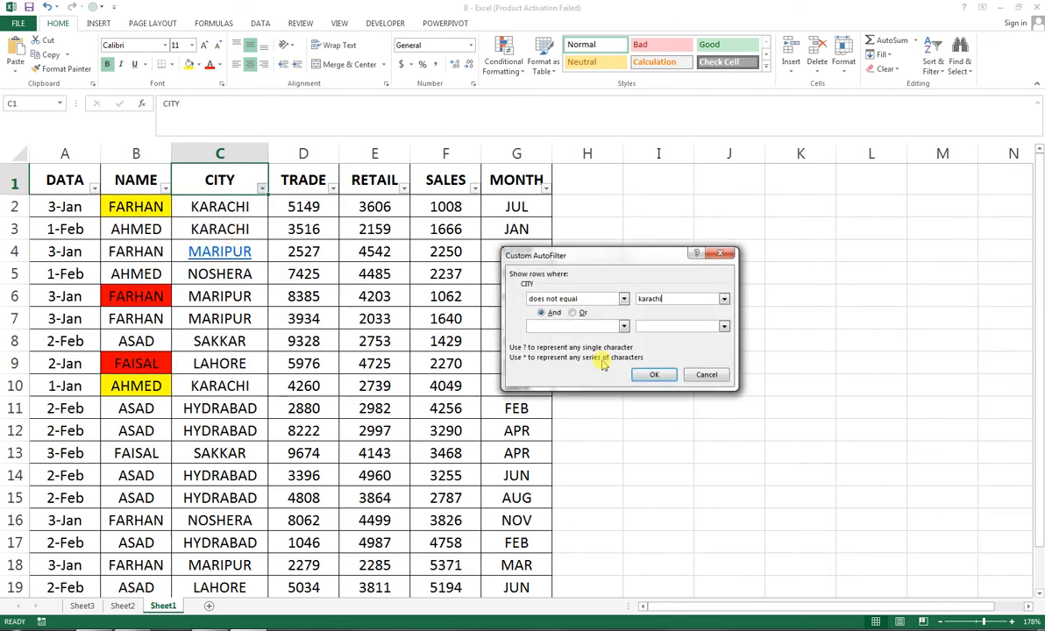
click(654, 374)
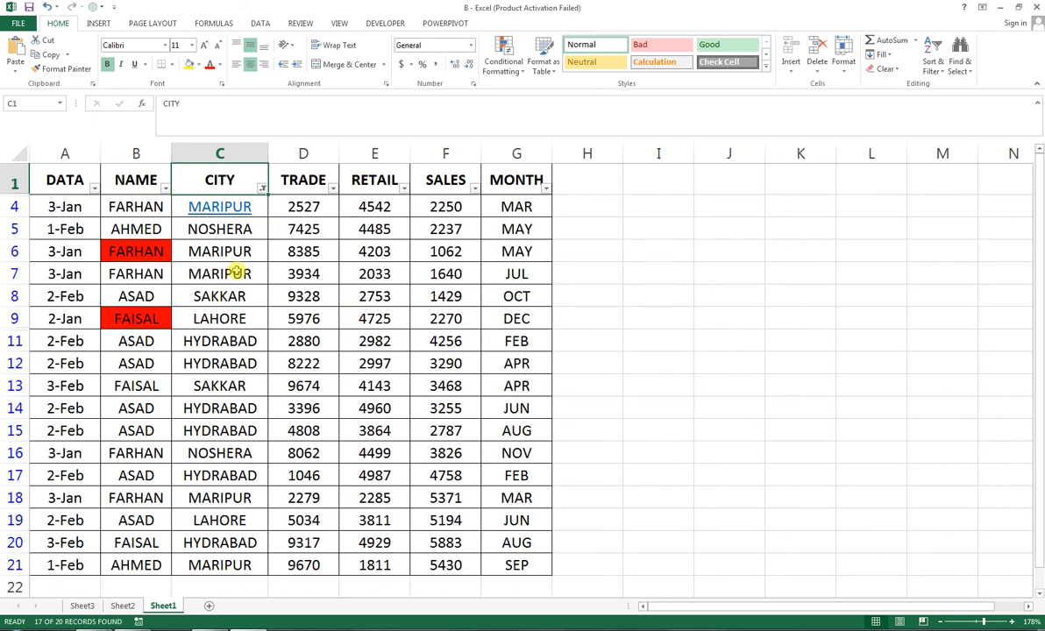
- Select all cities in the CITY filter to remove the does-not-equal condition
click(262, 189)
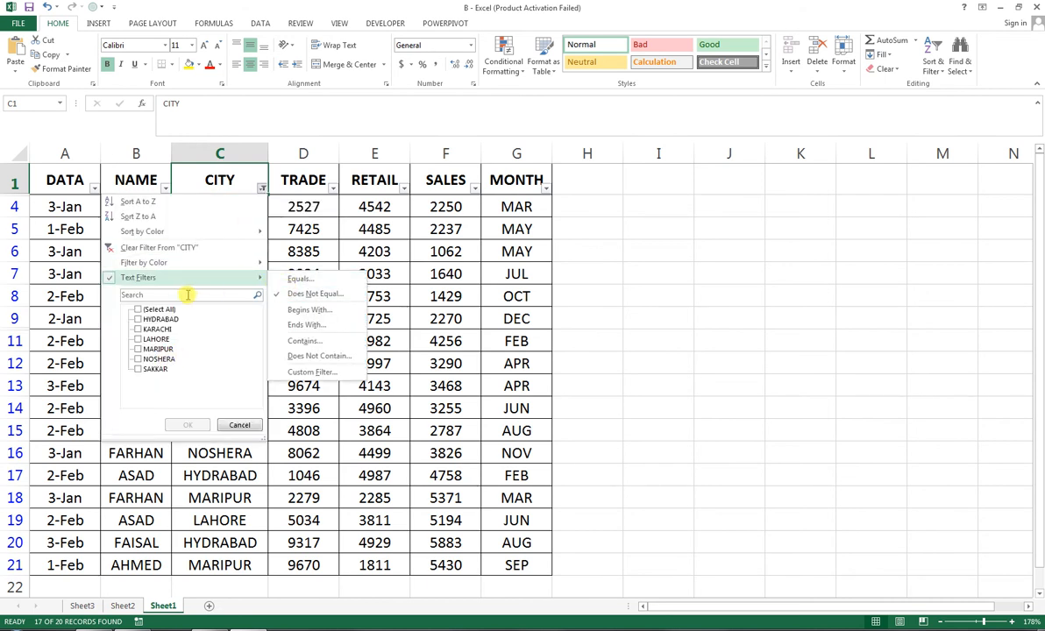
click(156, 309)
click(187, 424)
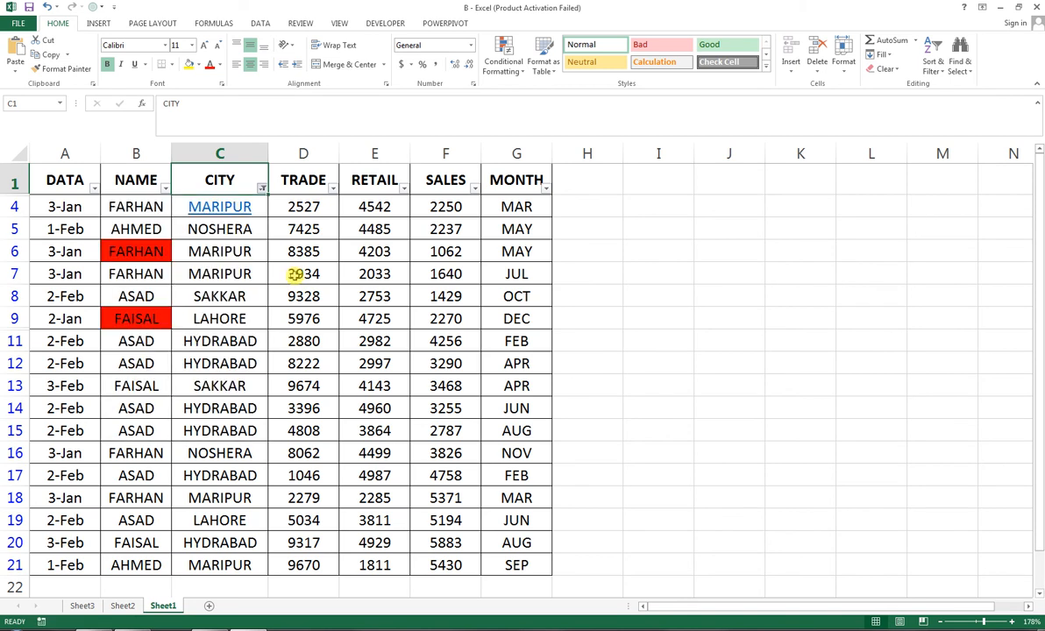
click(261, 188)
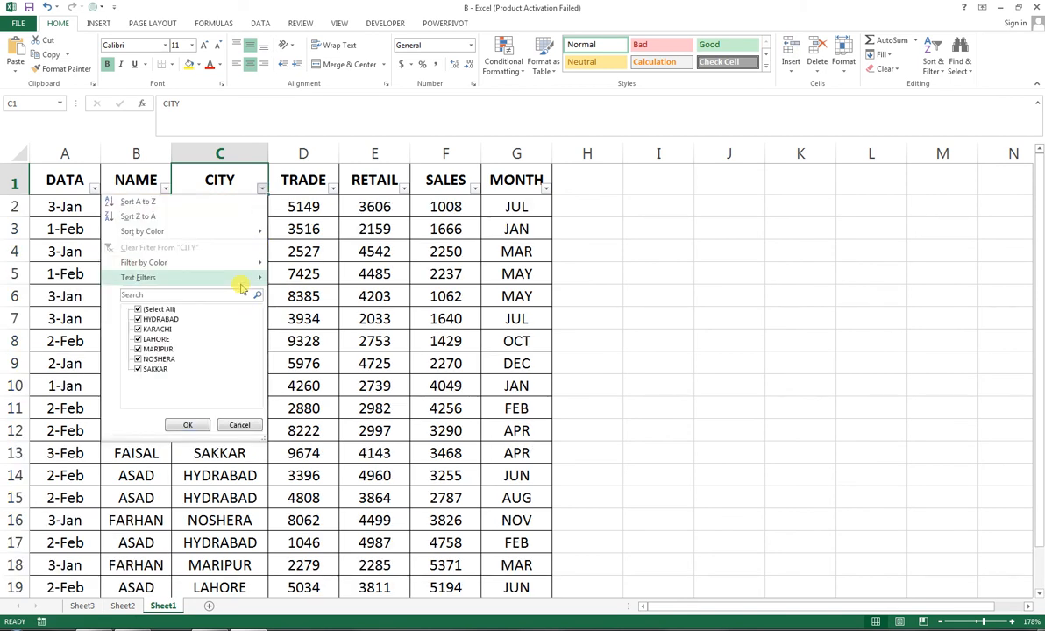
mouse_move(241, 278)
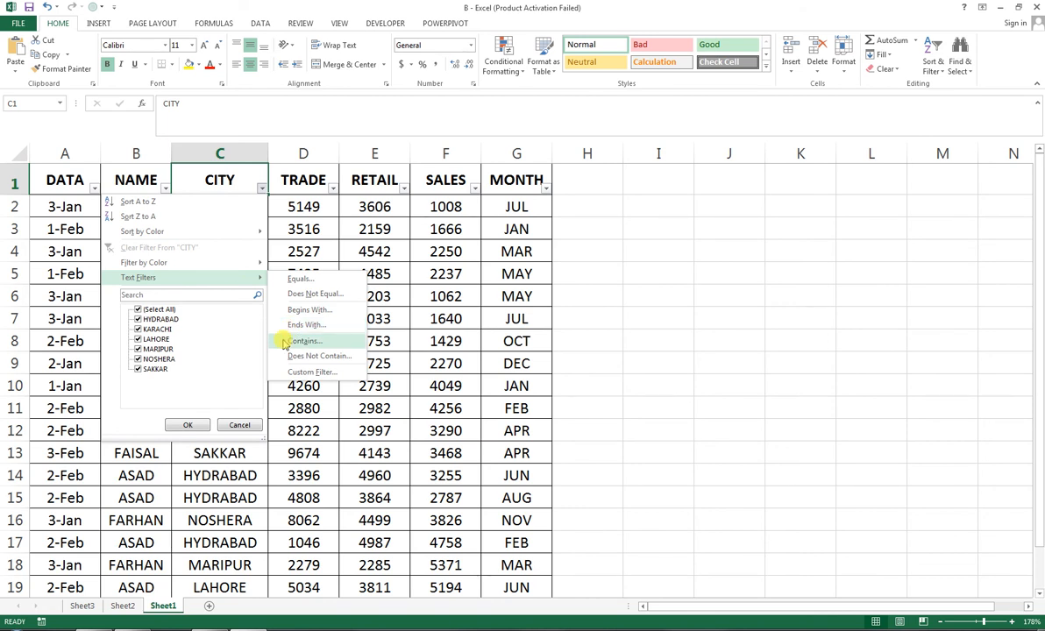
click(583, 346)
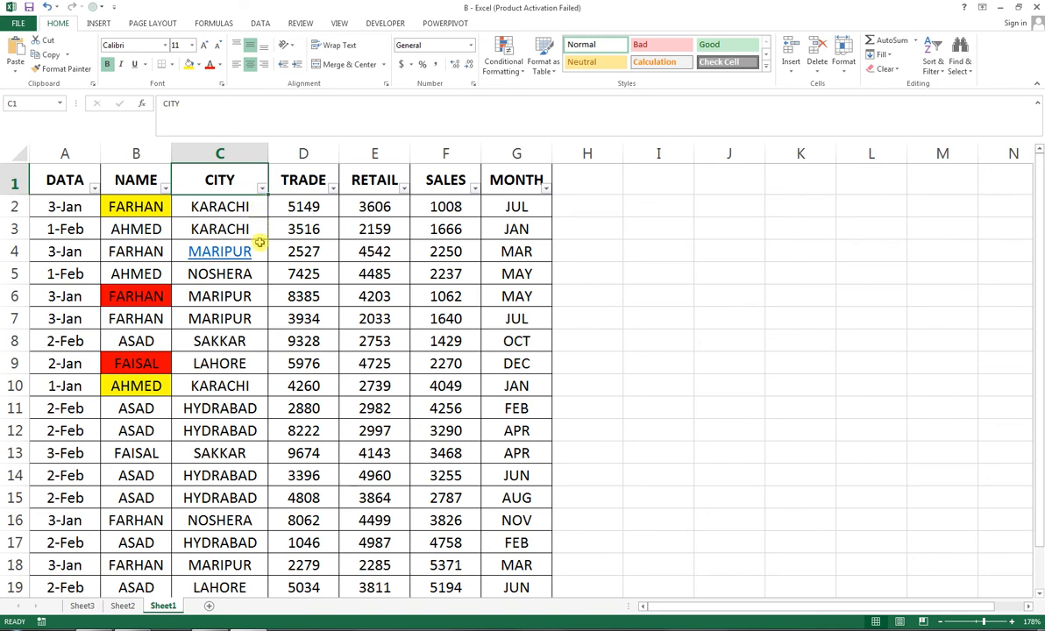
- Apply a text filter to the CITY column showing only rows that begin with "k"
click(263, 189)
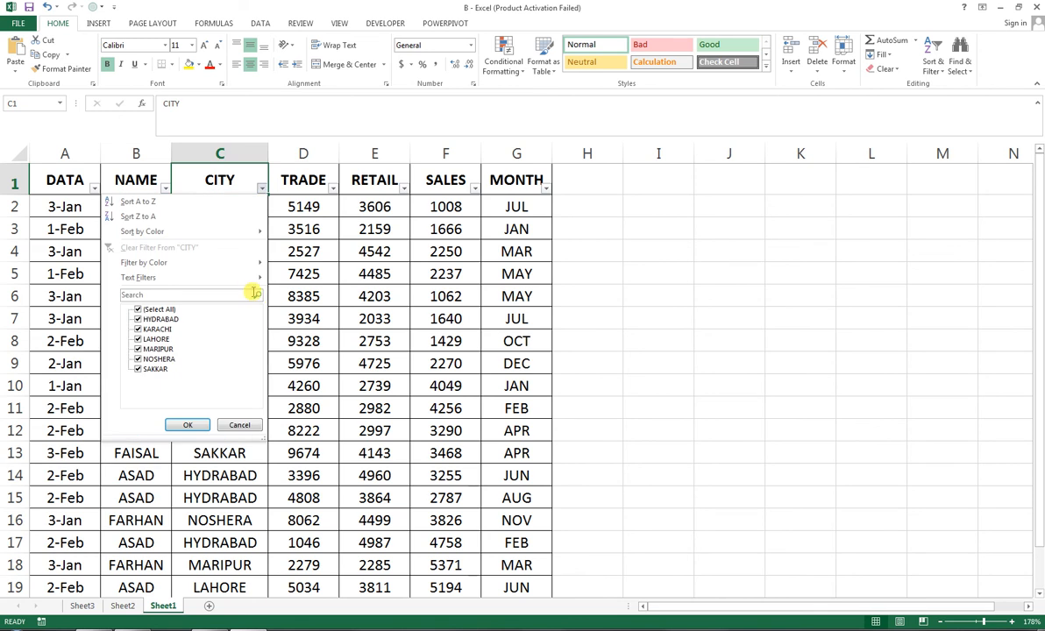
click(273, 313)
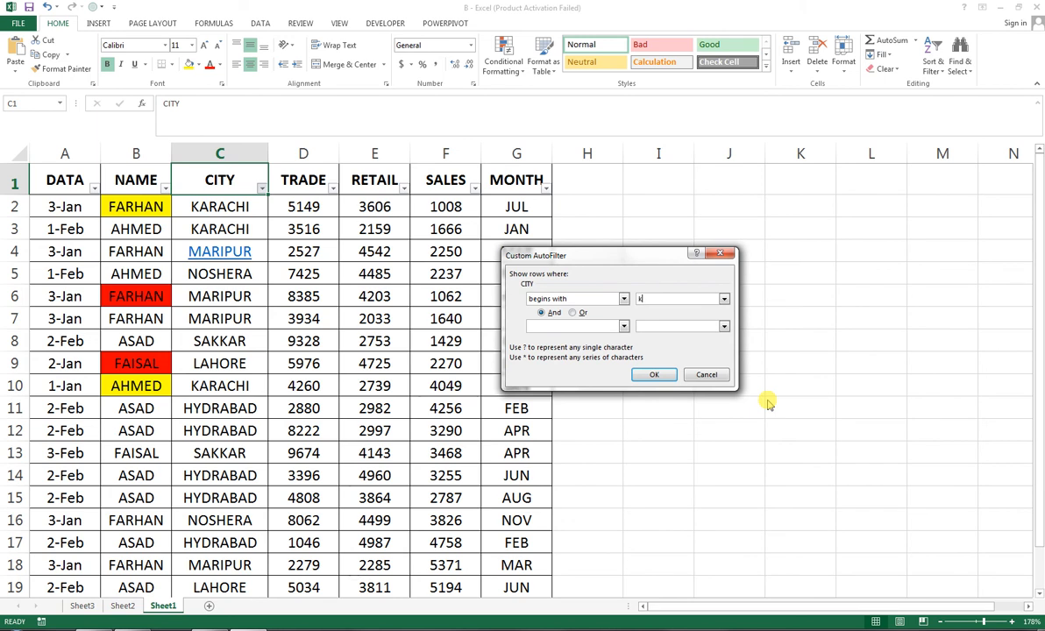
click(649, 375)
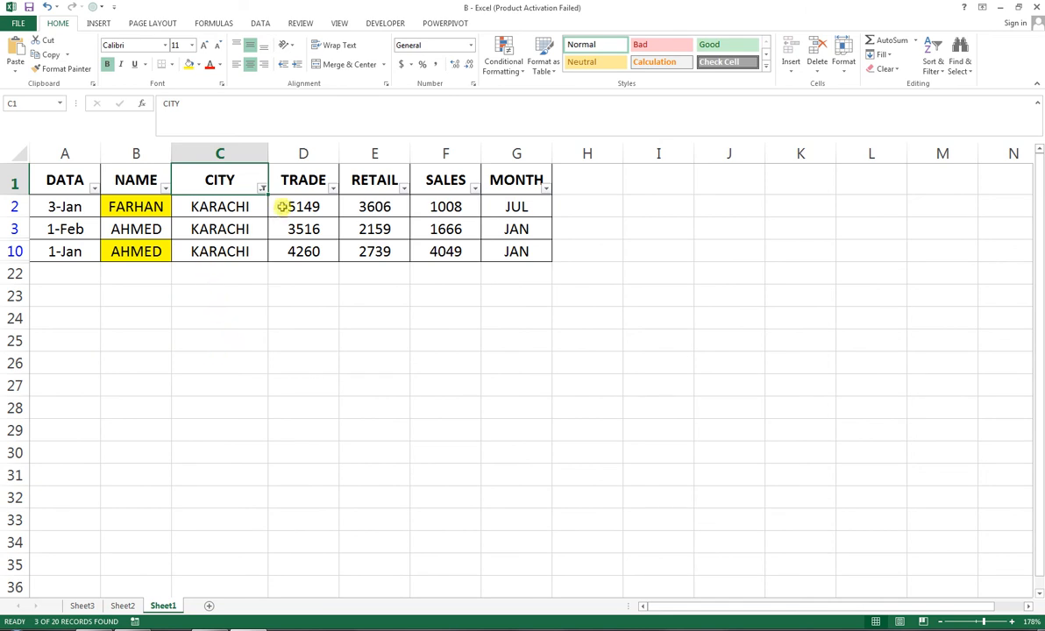
- Select all cities in the CITY filter to remove the begins-with condition
click(262, 189)
click(138, 310)
click(188, 427)
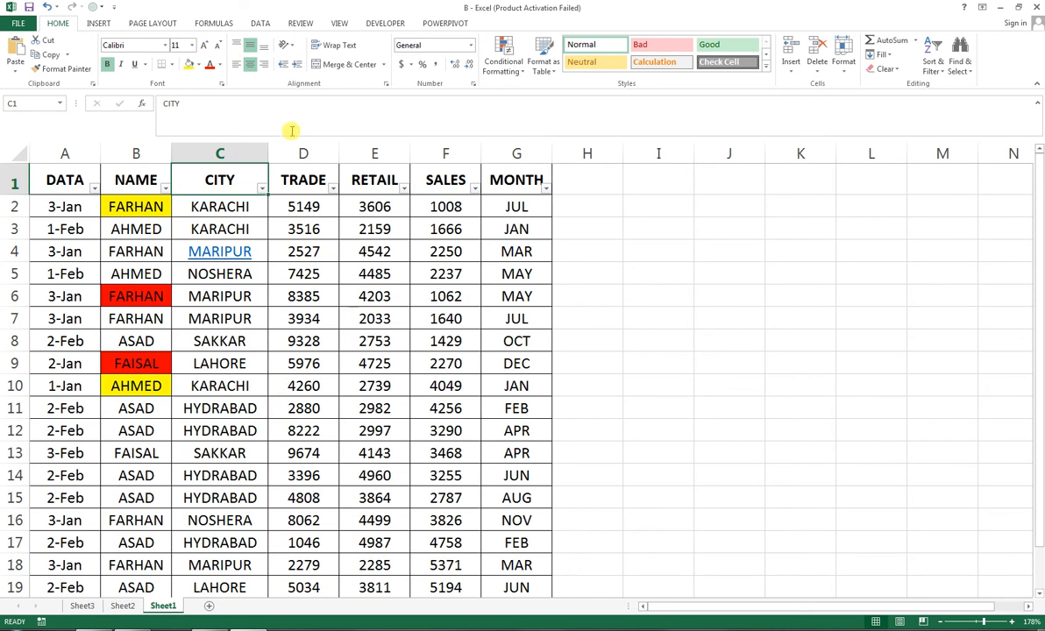
- Apply a text filter to the CITY column showing only rows that end with "bad"
click(263, 199)
click(262, 191)
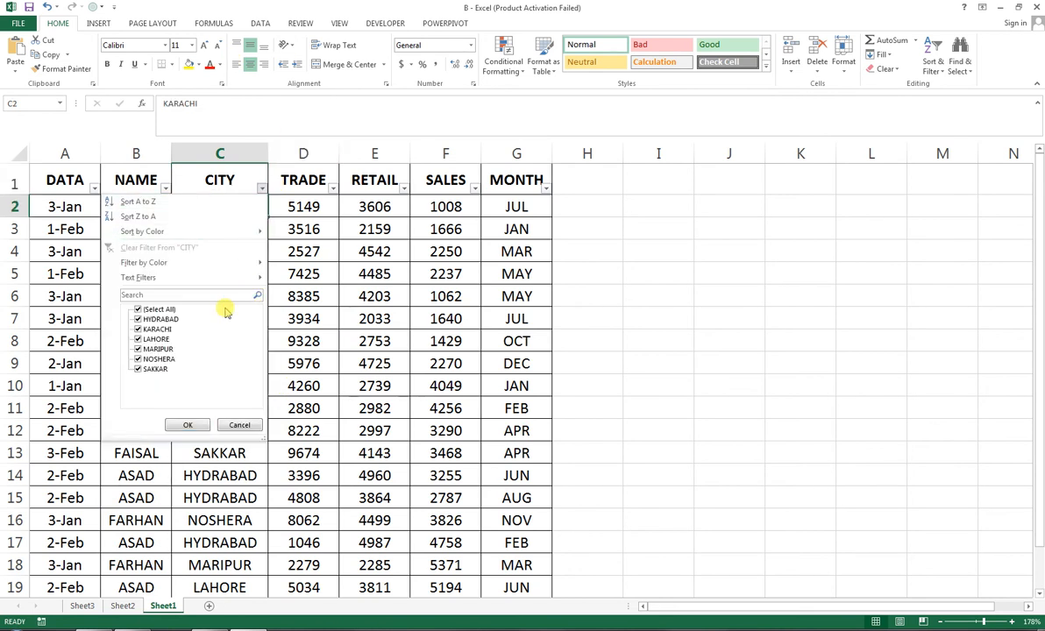
mouse_move(242, 280)
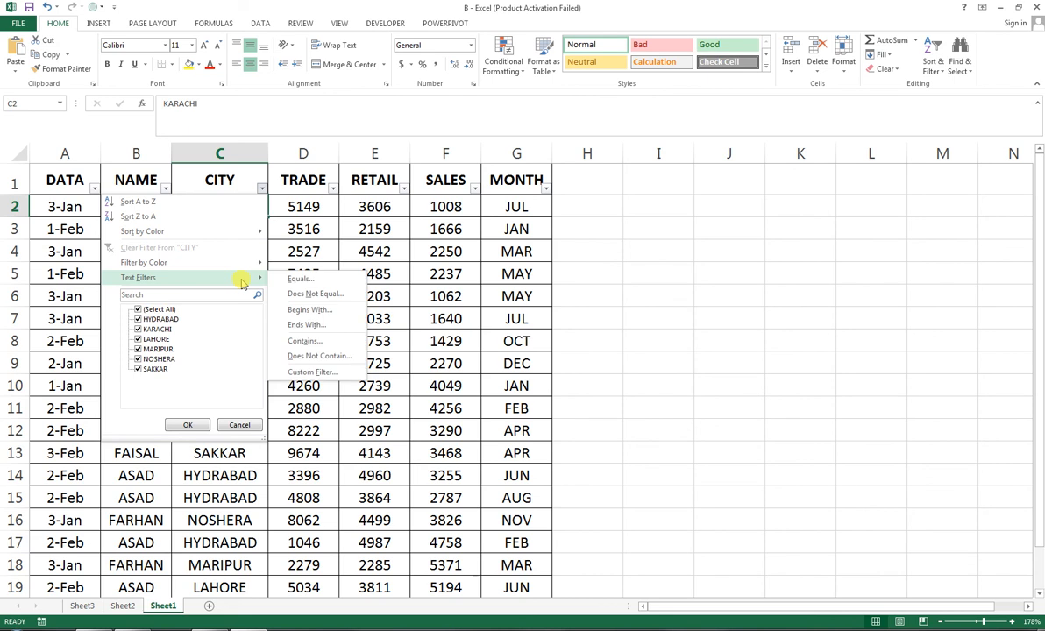
click(302, 325)
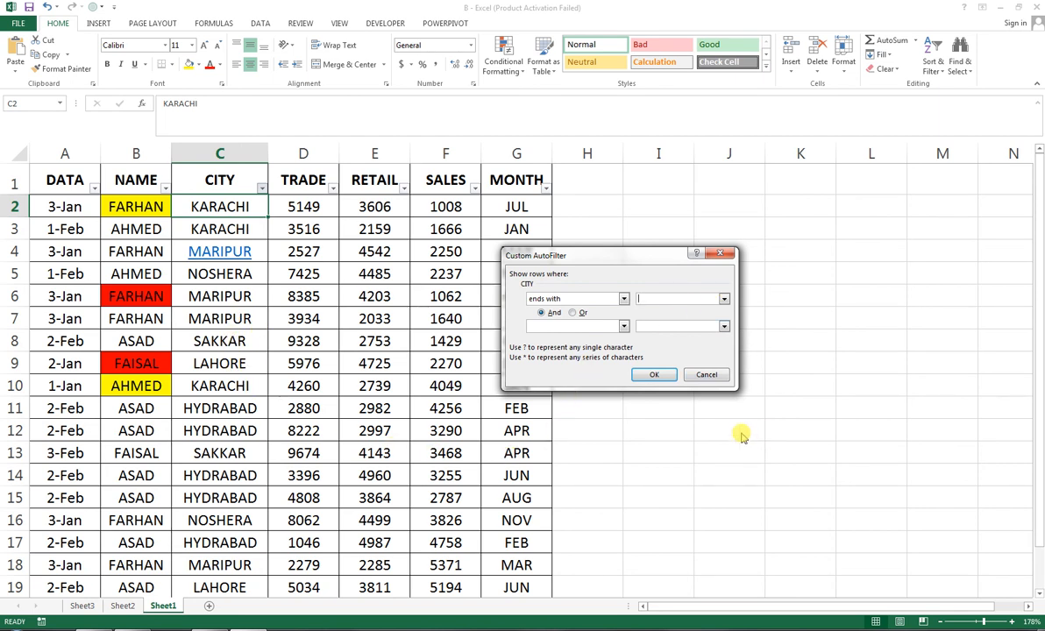
text(bad)
click(649, 373)
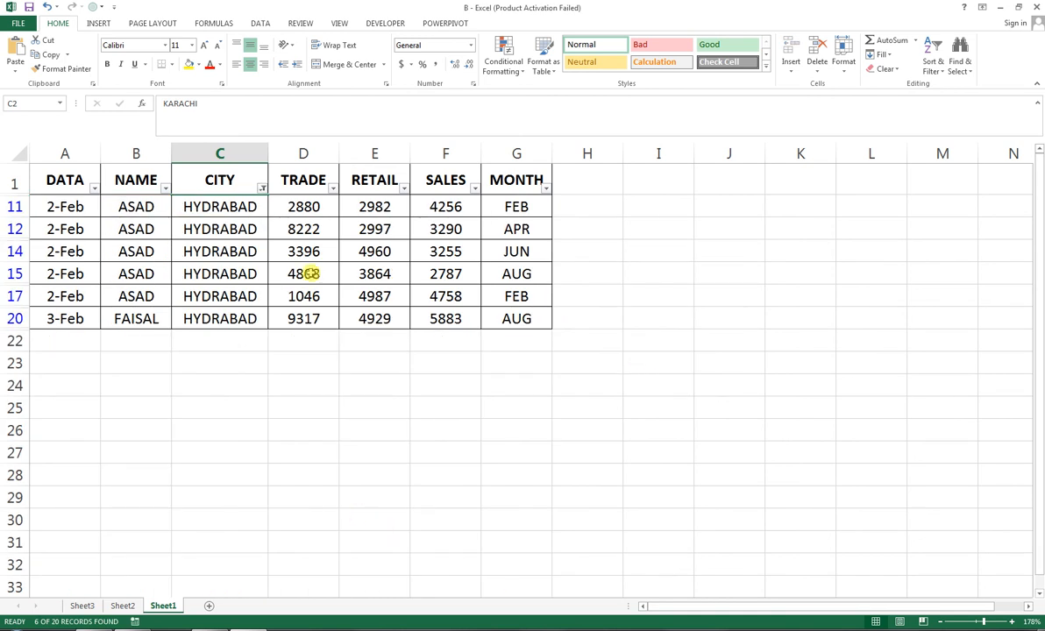
- Select all cities in the CITY filter to remove the ends-with condition
click(262, 189)
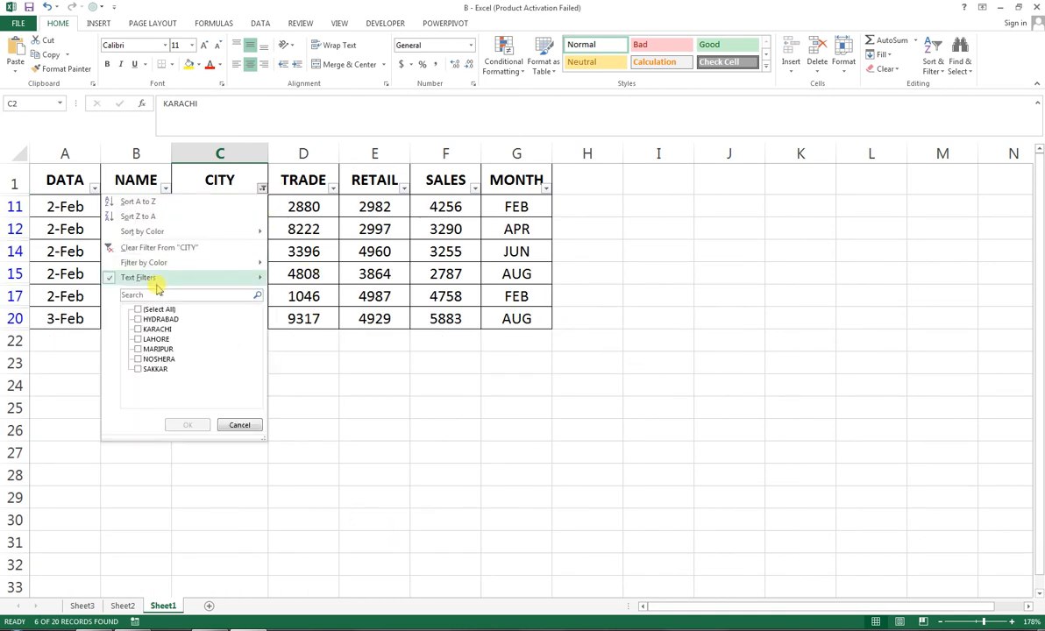
click(139, 309)
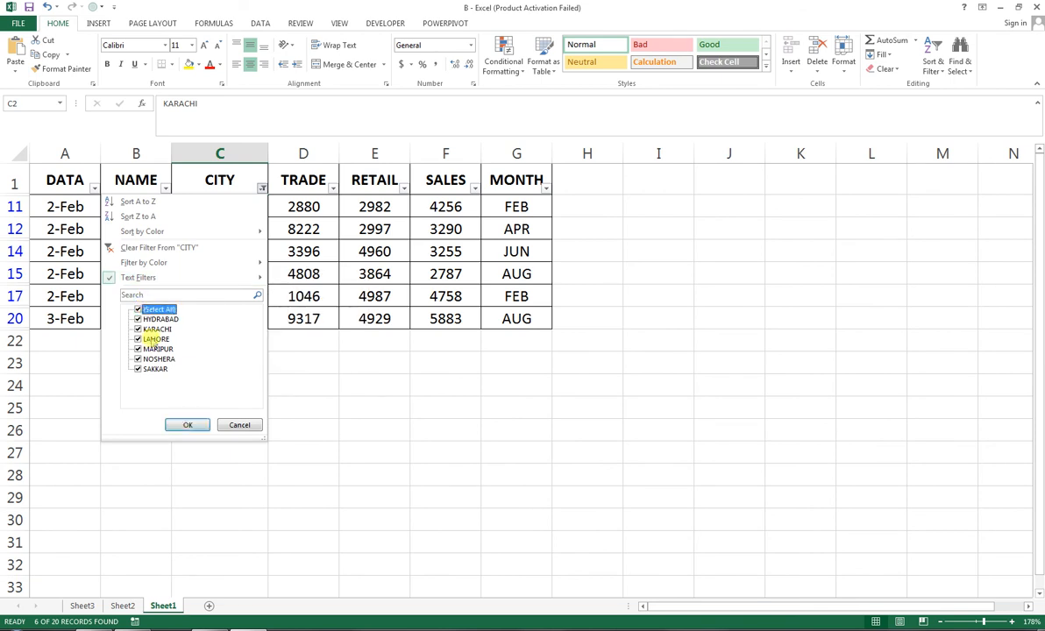
click(187, 425)
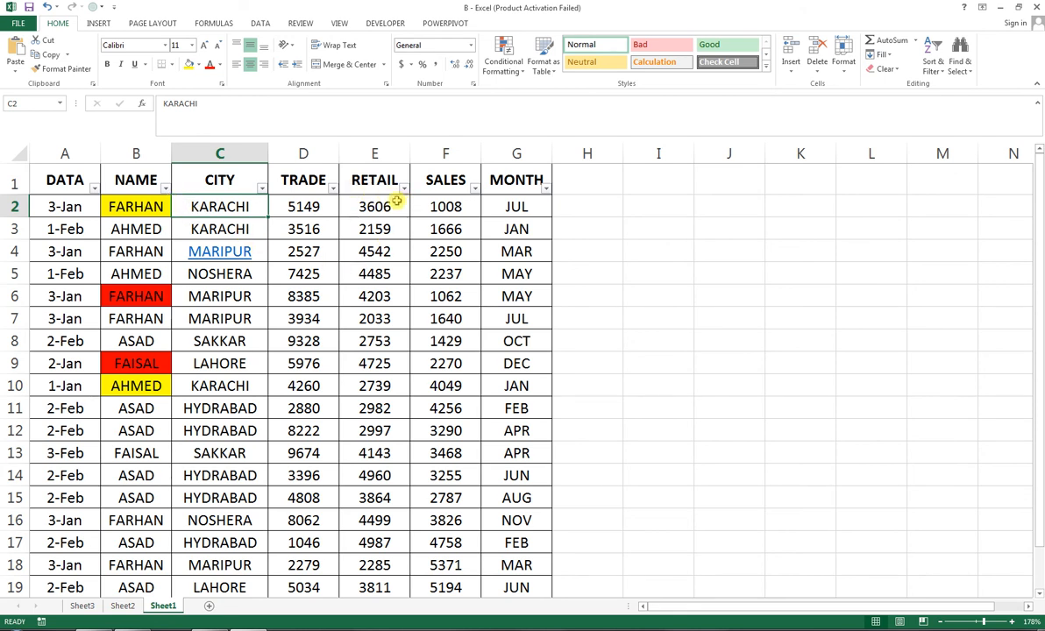
- Apply a number filter to the SALES column showing only rows that equal 1666
click(436, 185)
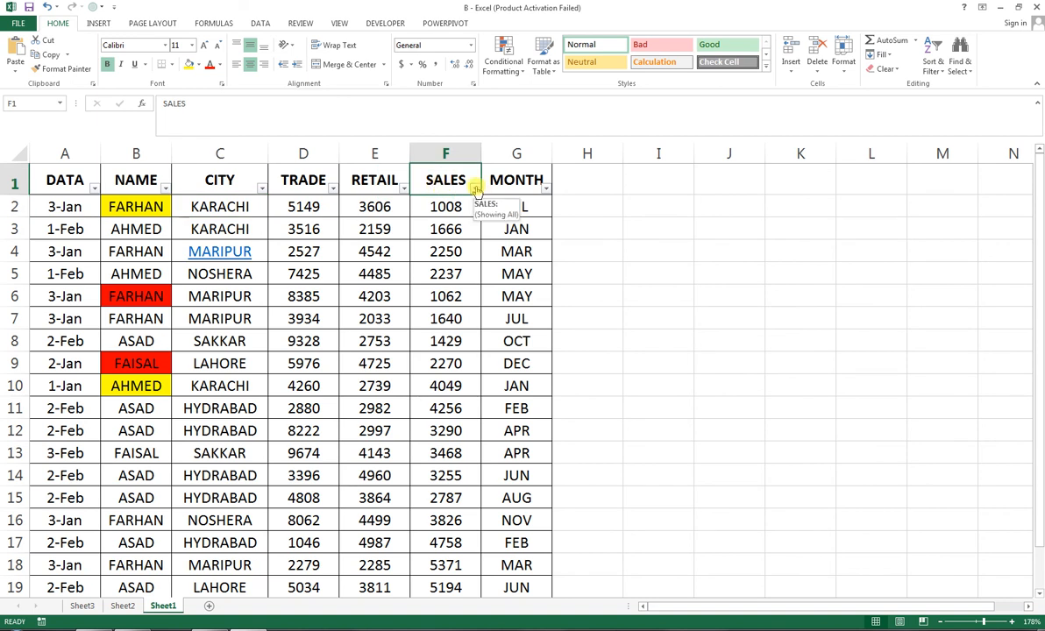
click(475, 188)
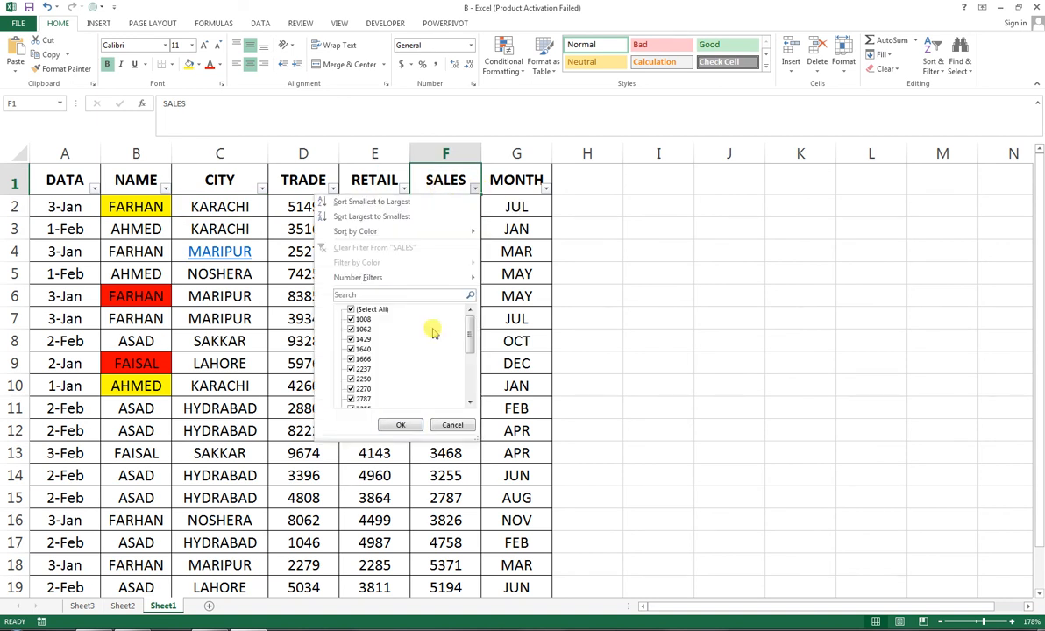
mouse_move(435, 280)
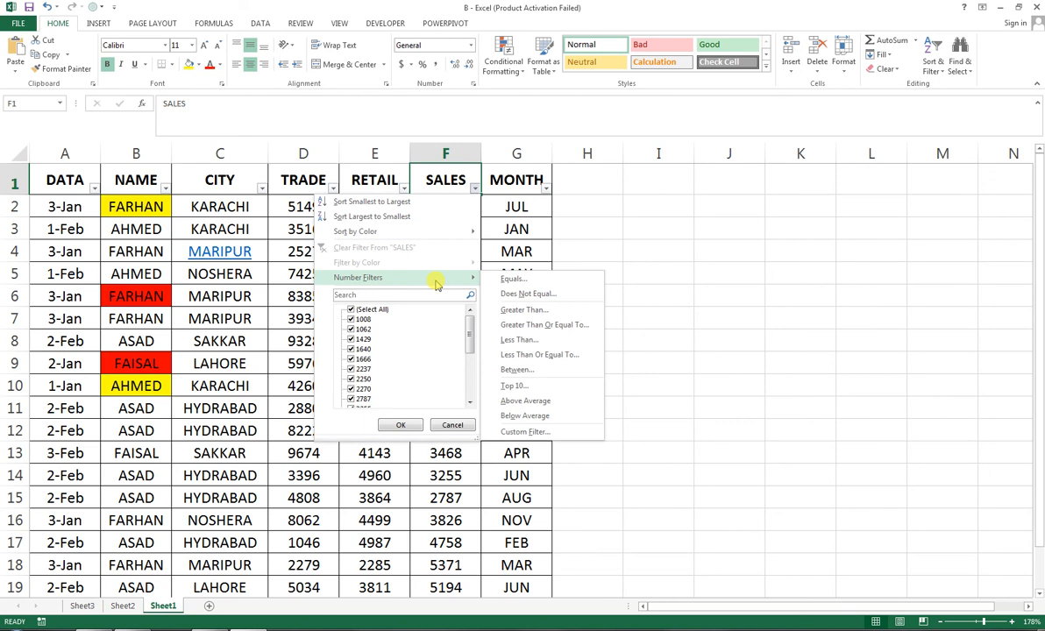
click(498, 281)
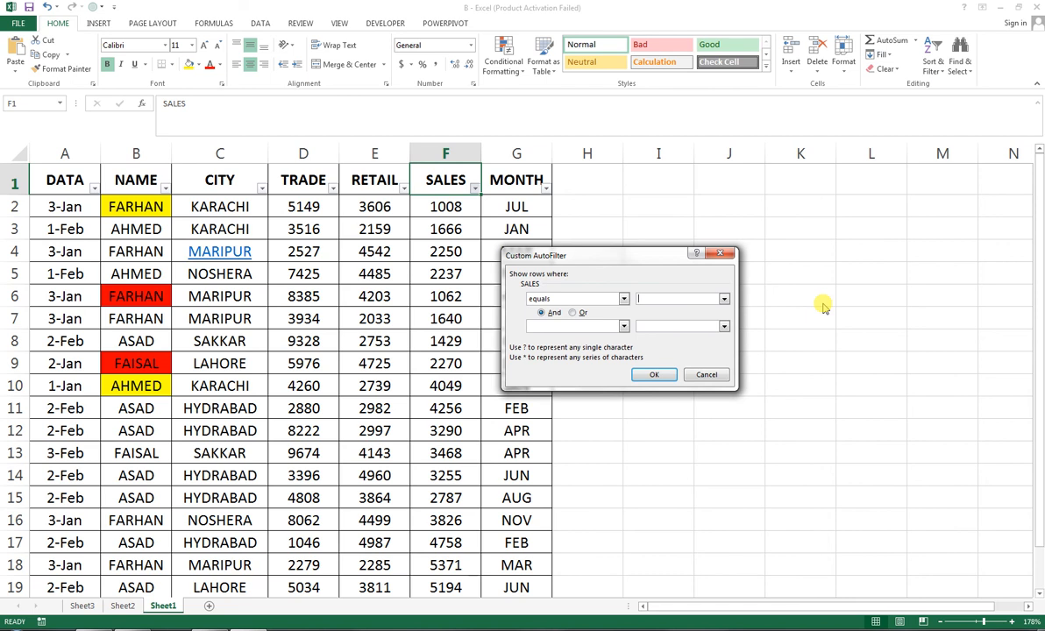
key(Return)
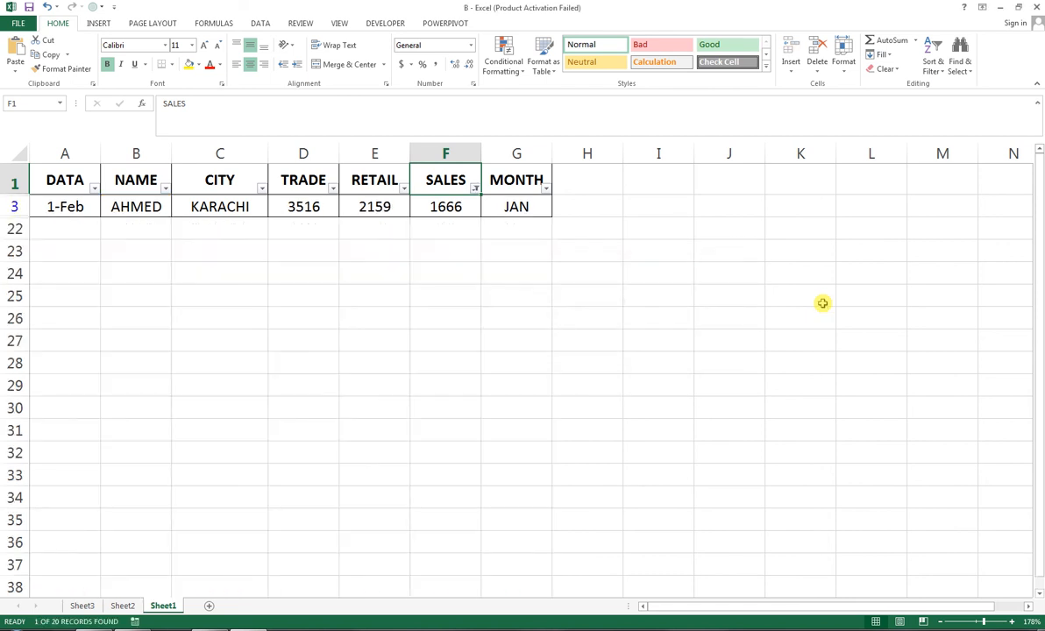
- Select all values in the SALES filter to remove the equals condition
click(474, 188)
click(351, 308)
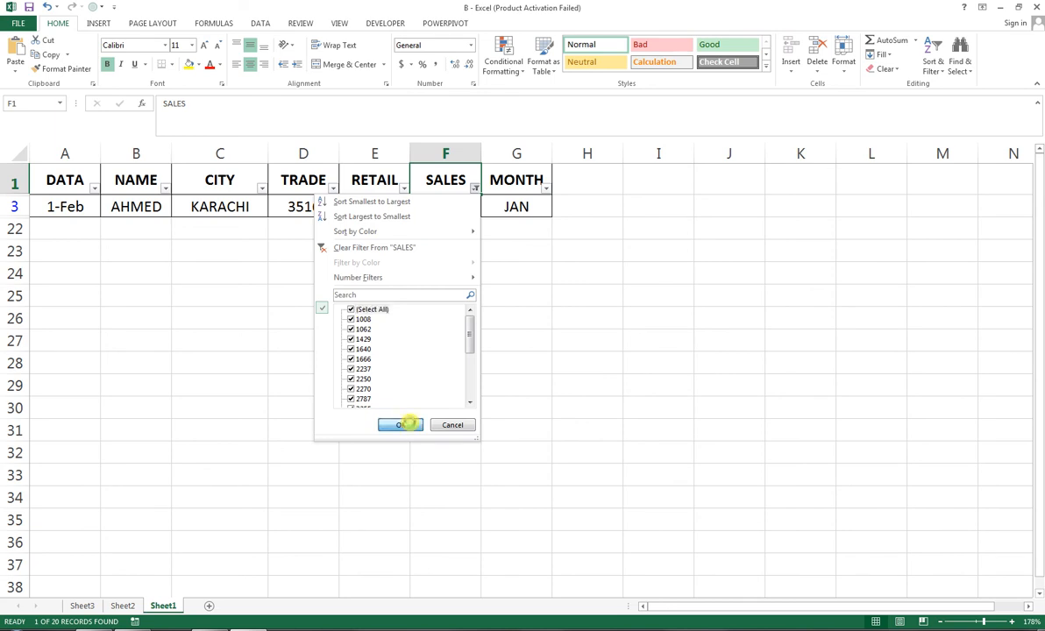
click(400, 426)
- Apply a number filter to the SALES column showing only rows greater than 5000
click(474, 189)
mouse_move(469, 277)
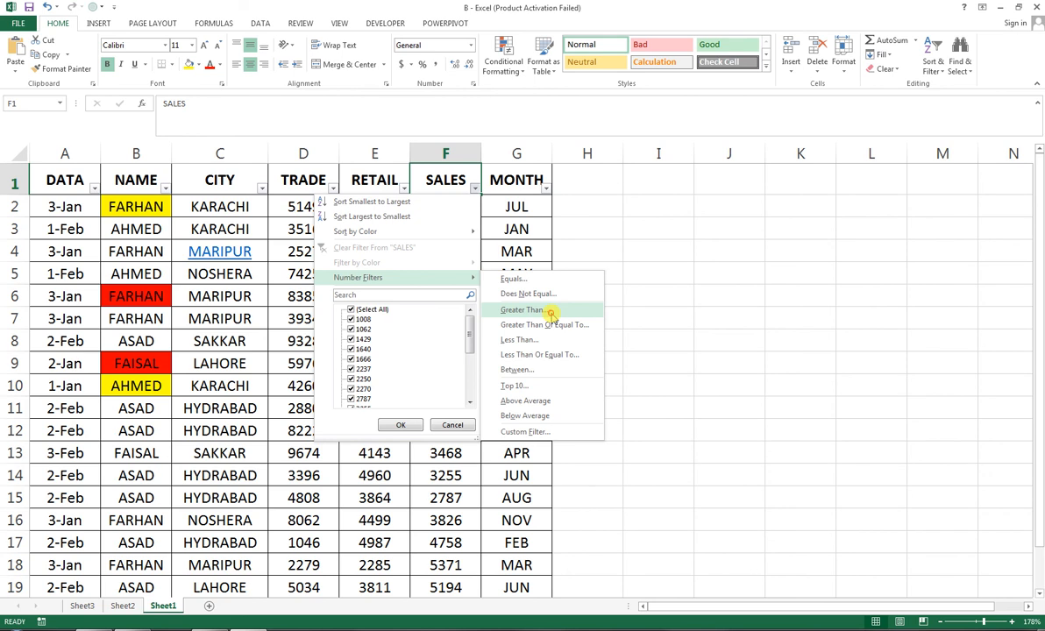
click(550, 312)
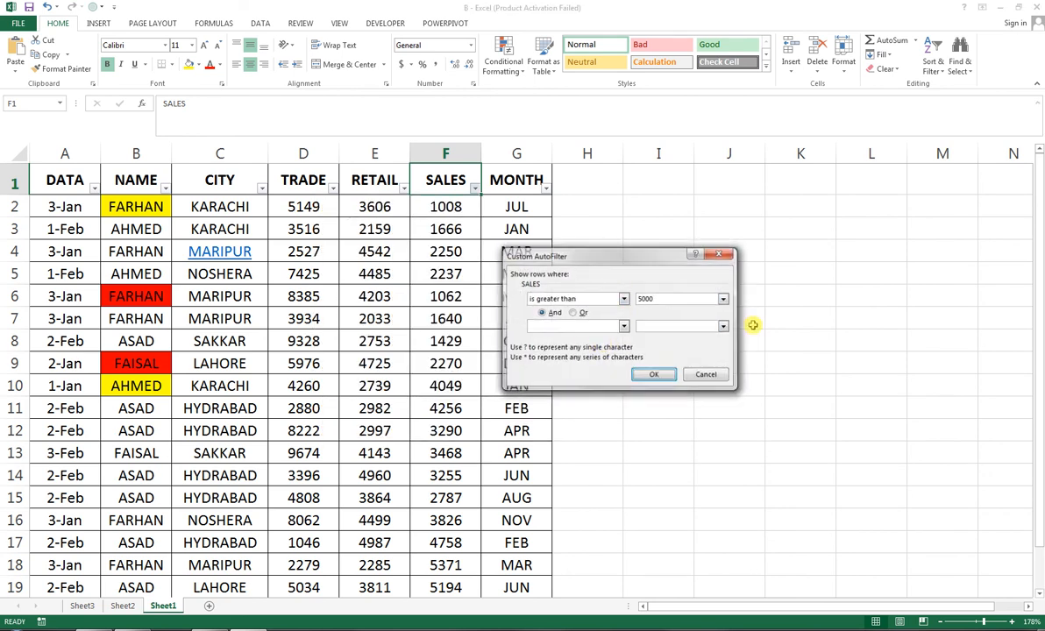
key(Return)
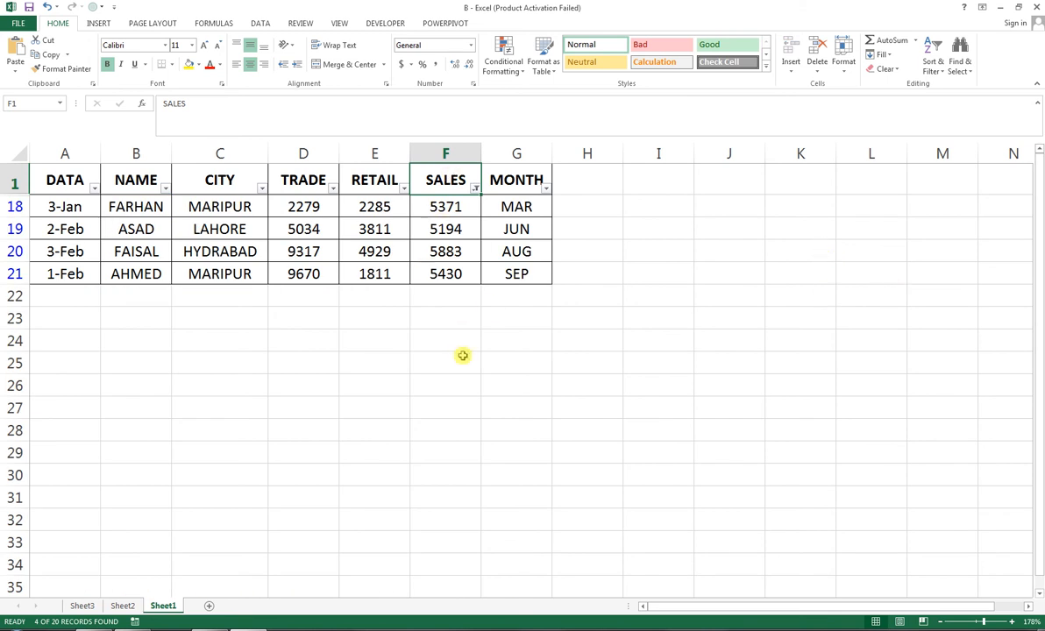
- Select all values in the SALES filter to remove the greater-than condition
click(474, 188)
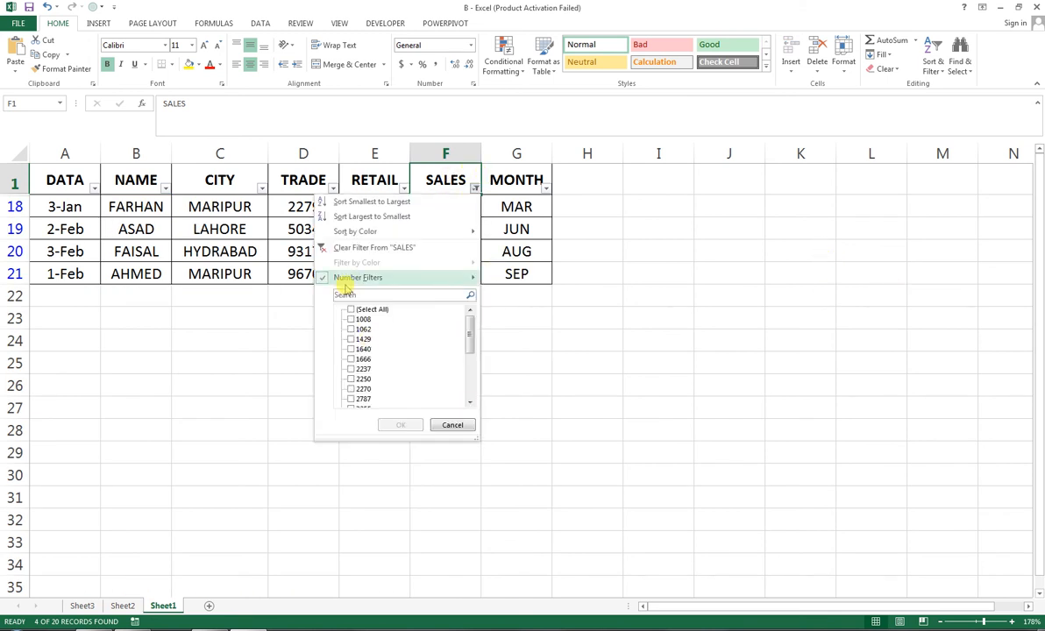
click(351, 309)
click(403, 425)
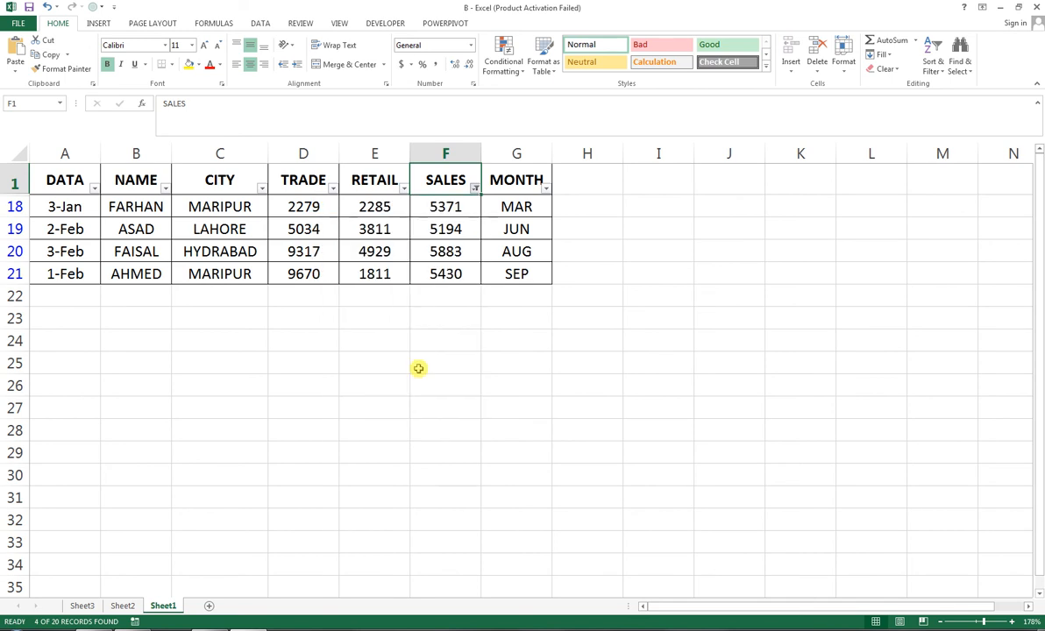
- Apply a Between number filter to the SALES column showing rows from 4000 to 6000
click(474, 187)
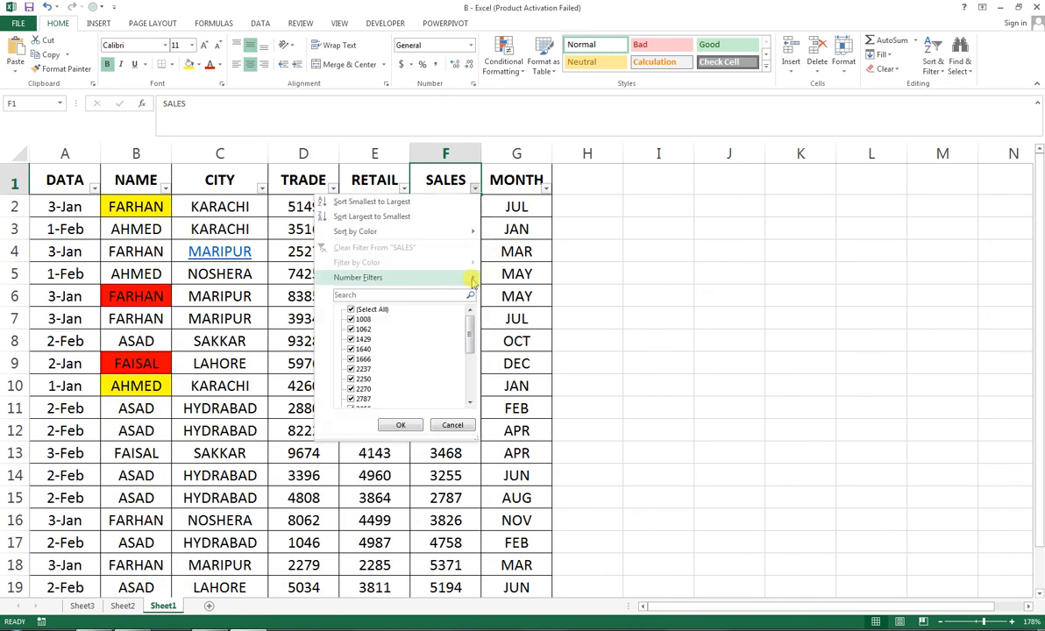
mouse_move(468, 279)
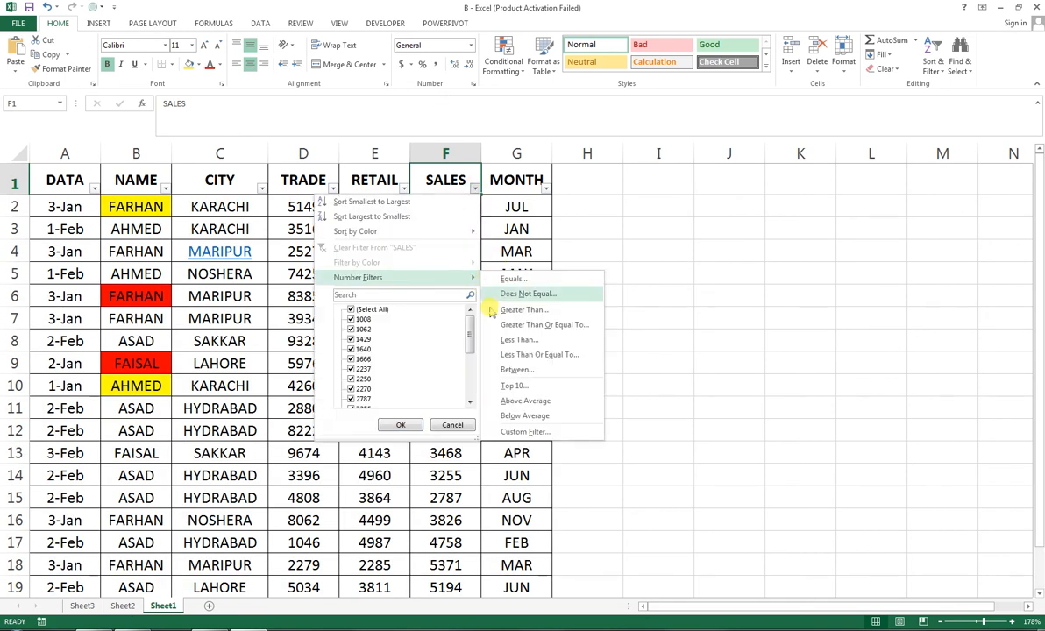
click(513, 370)
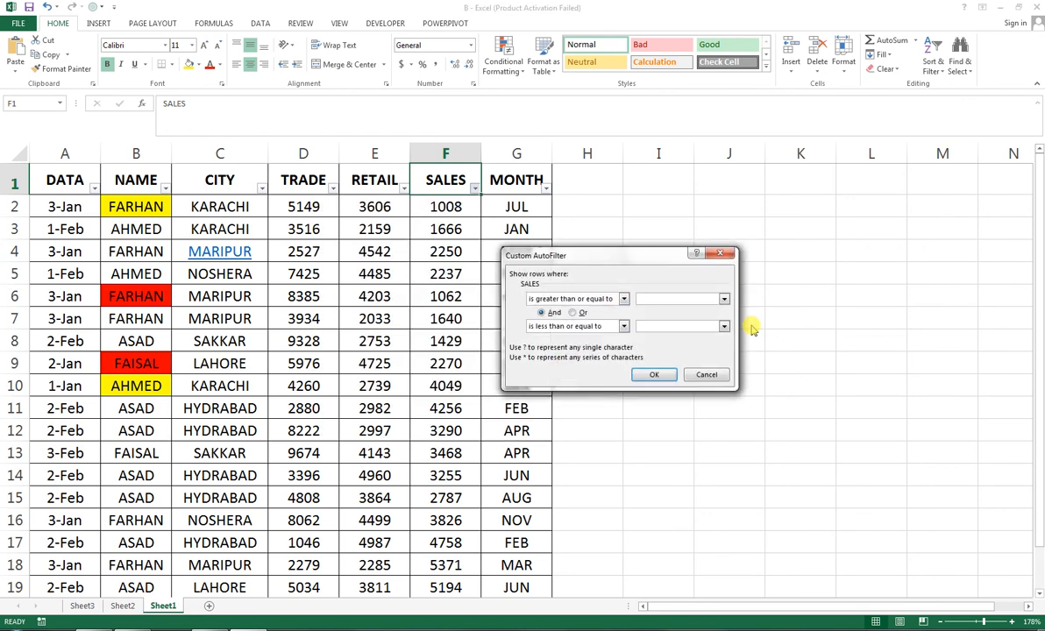
click(701, 328)
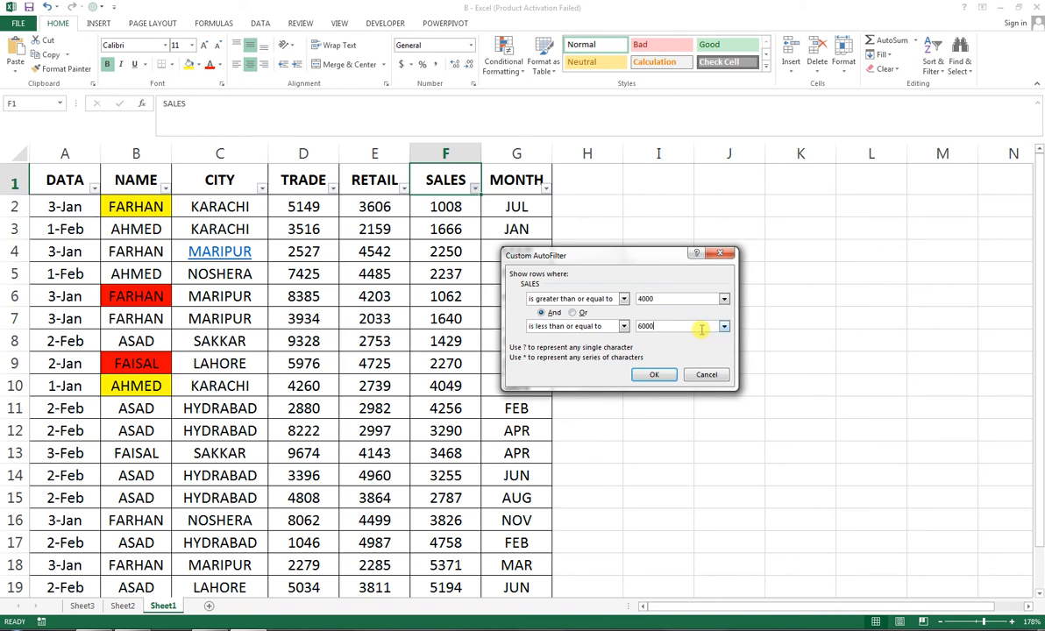
click(654, 375)
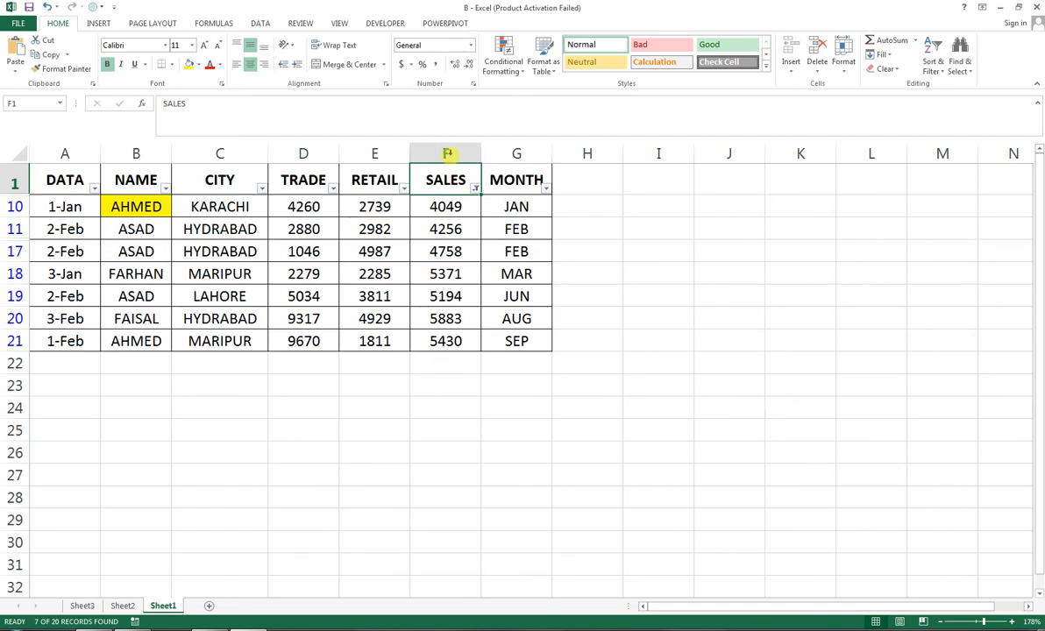
- Select all values in the SALES filter to remove the between condition
click(474, 188)
click(351, 309)
click(400, 424)
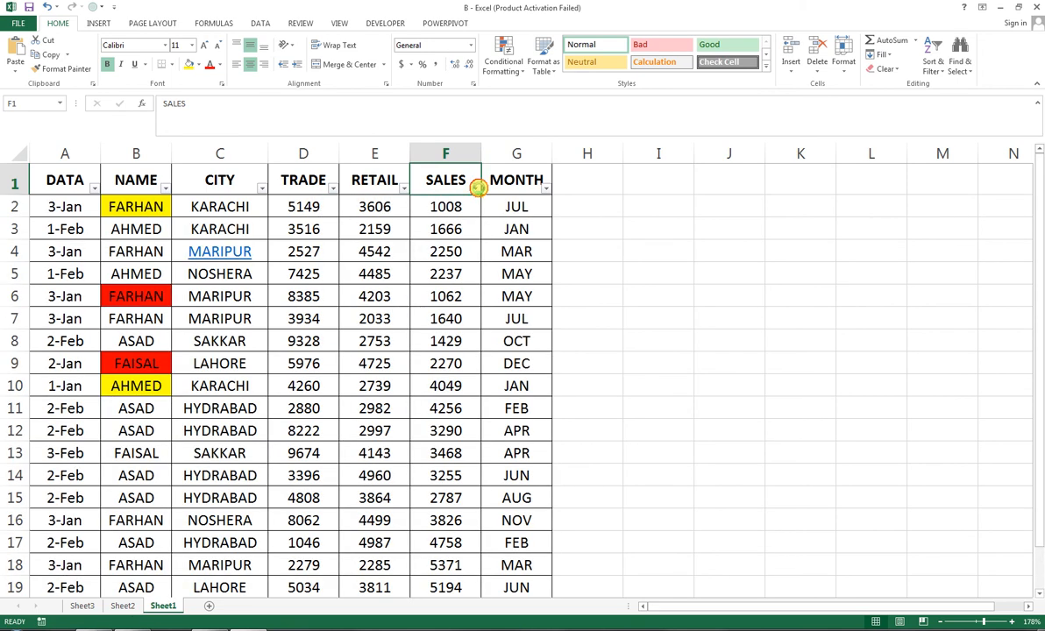
- Apply a Top 10 number filter to the SALES column showing the top 10 items
click(474, 187)
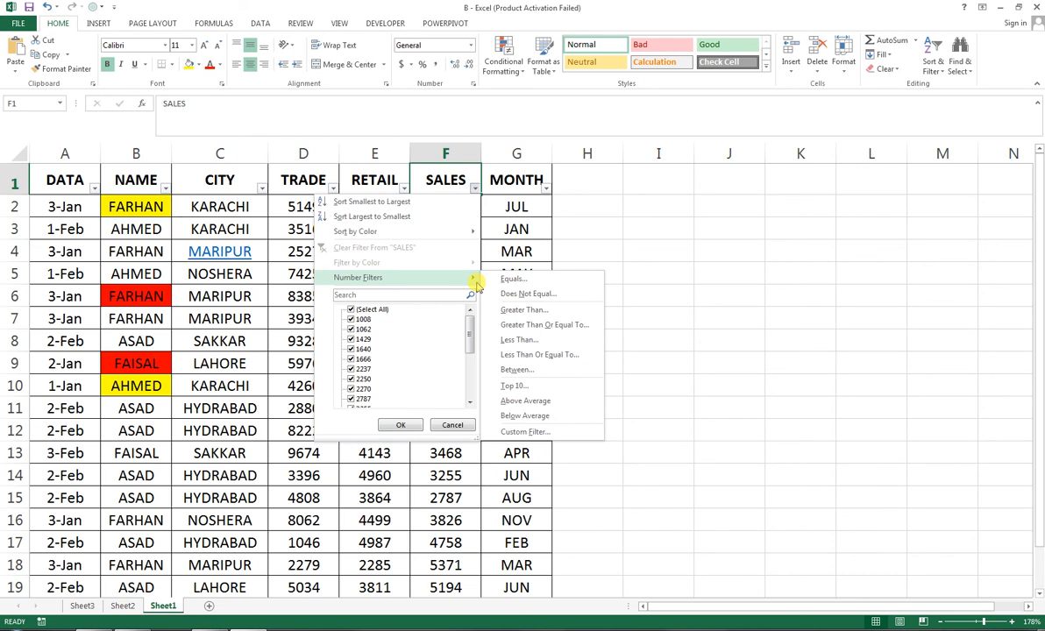
click(526, 386)
click(568, 320)
click(558, 329)
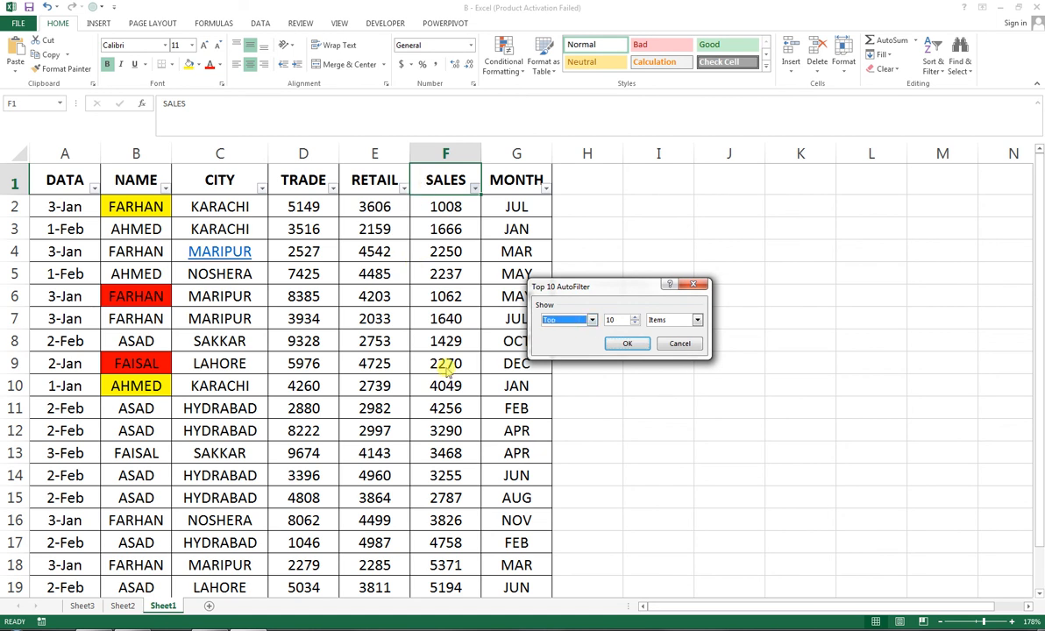
click(627, 344)
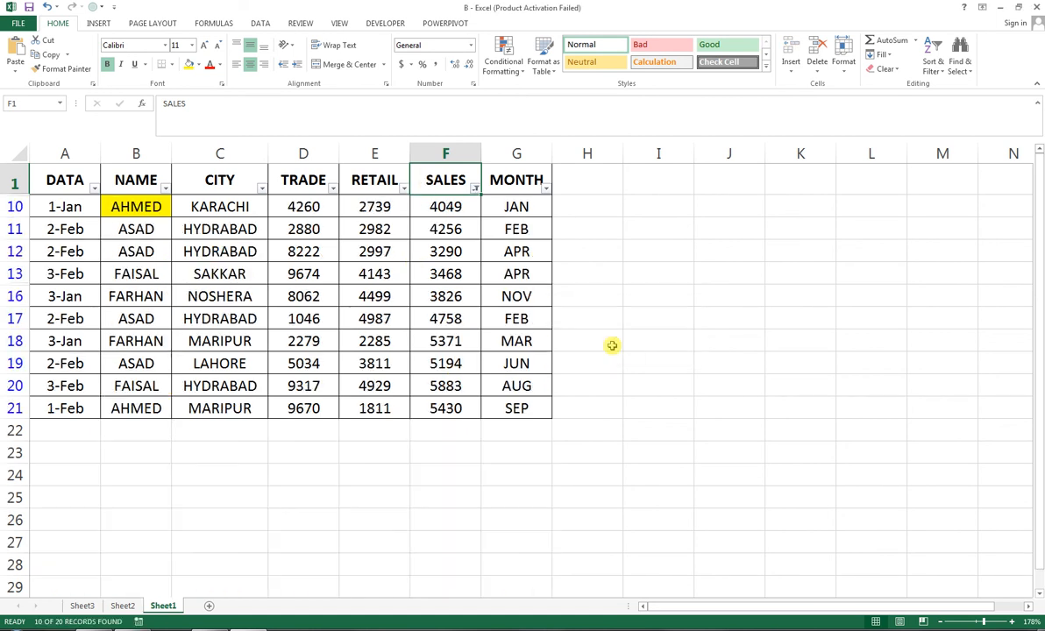
- Change the SALES column's Top 10 filter to show the bottom 7 items
click(474, 187)
mouse_move(467, 277)
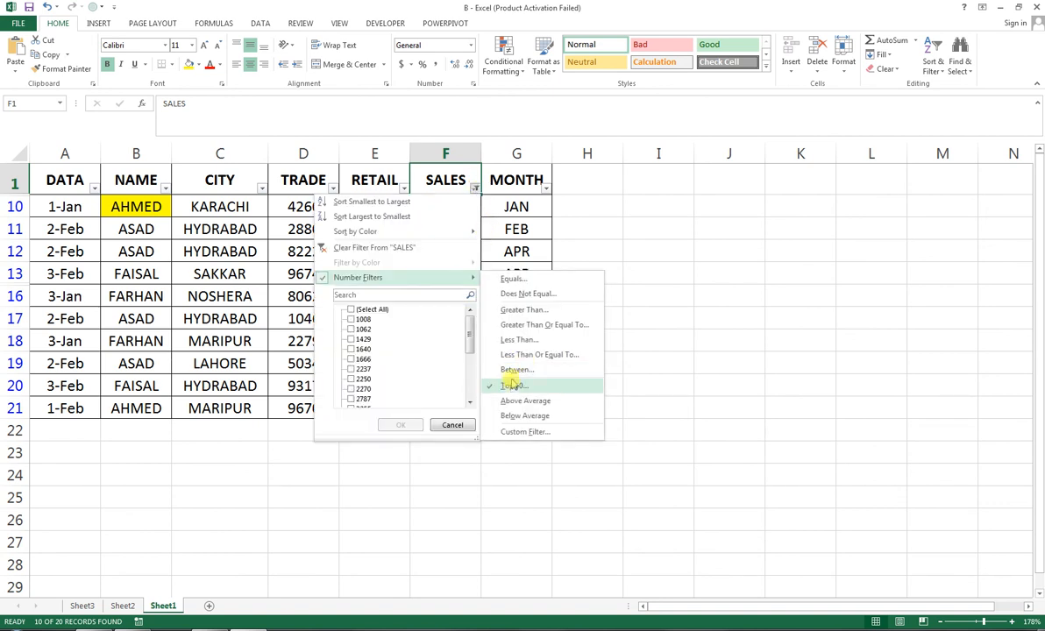
click(507, 383)
click(592, 320)
click(555, 339)
click(634, 323)
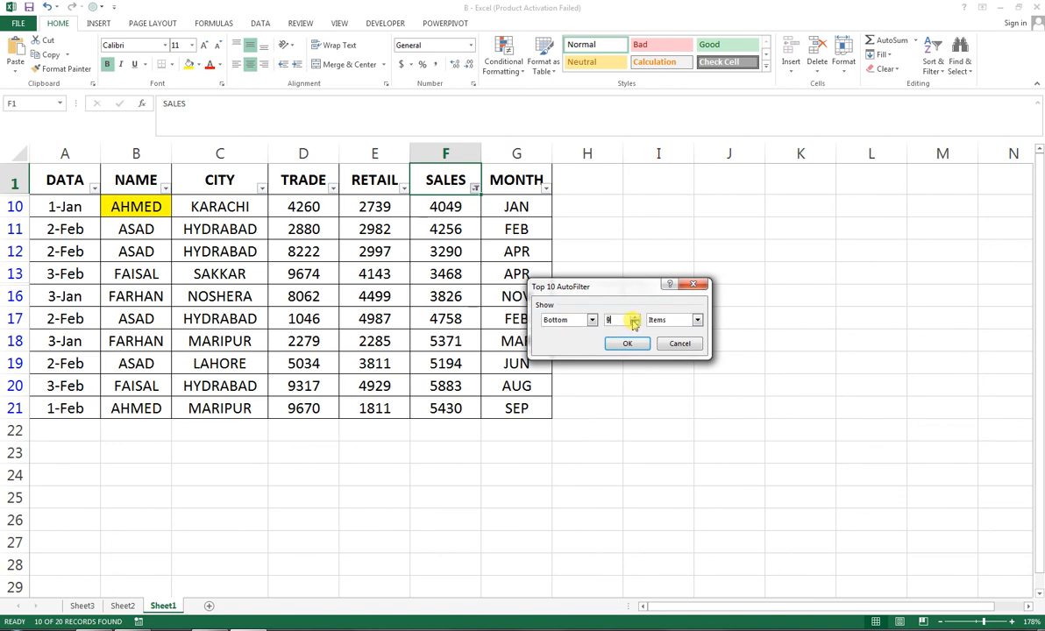
click(628, 342)
- Select all values in the SALES filter to remove the bottom-items condition
click(475, 189)
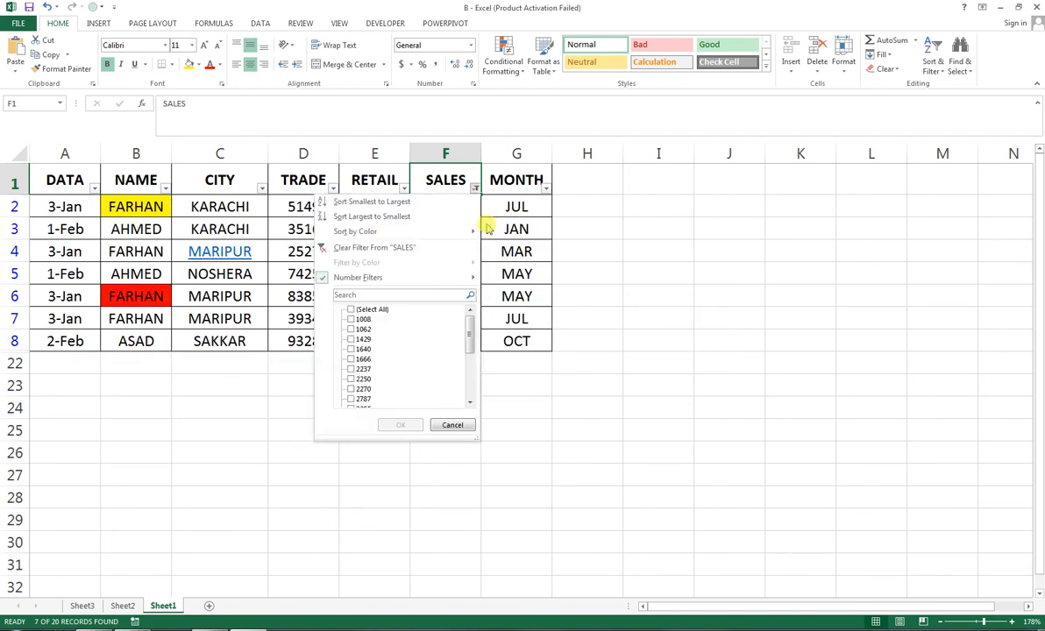
click(357, 310)
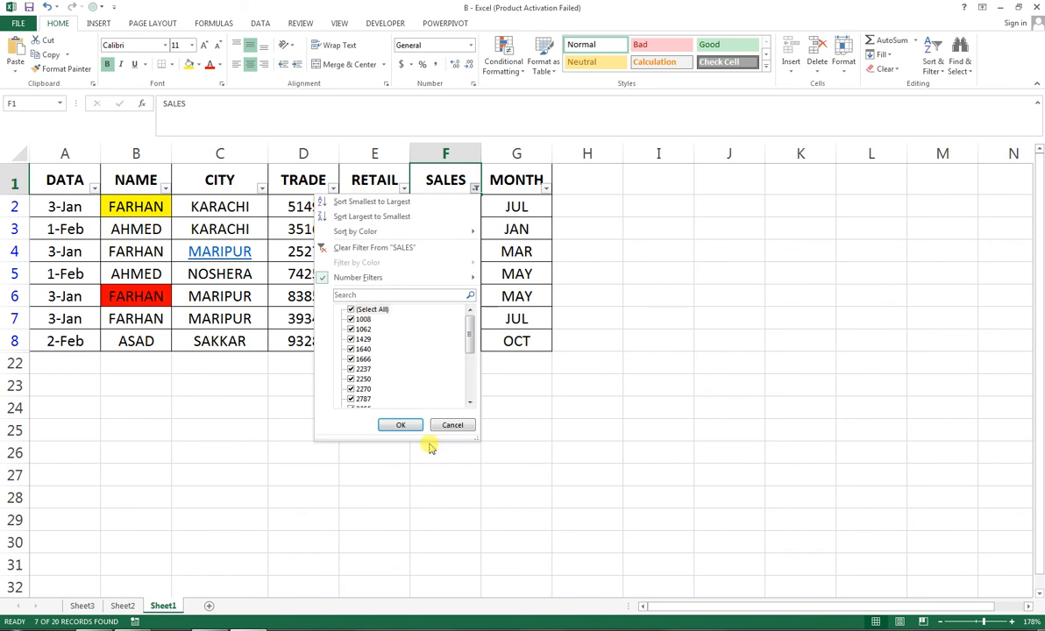
click(401, 424)
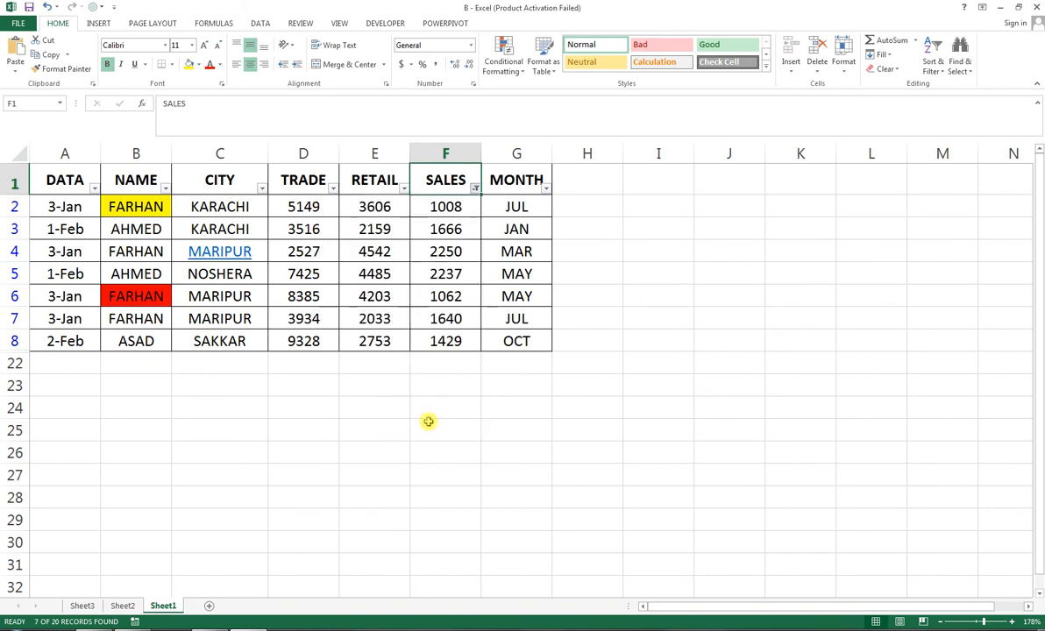
click(474, 188)
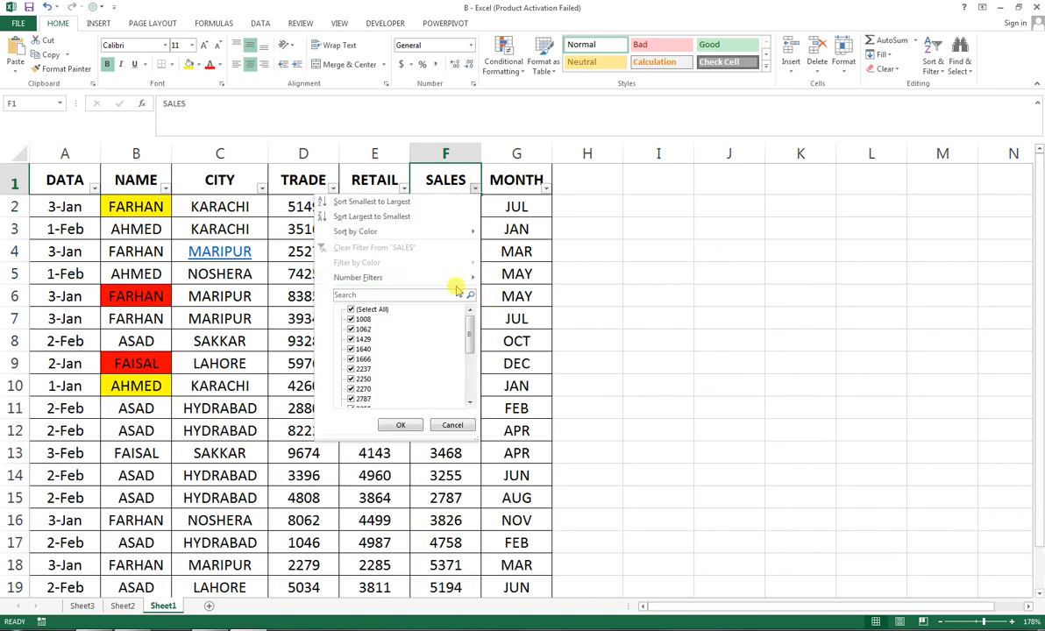
mouse_move(469, 277)
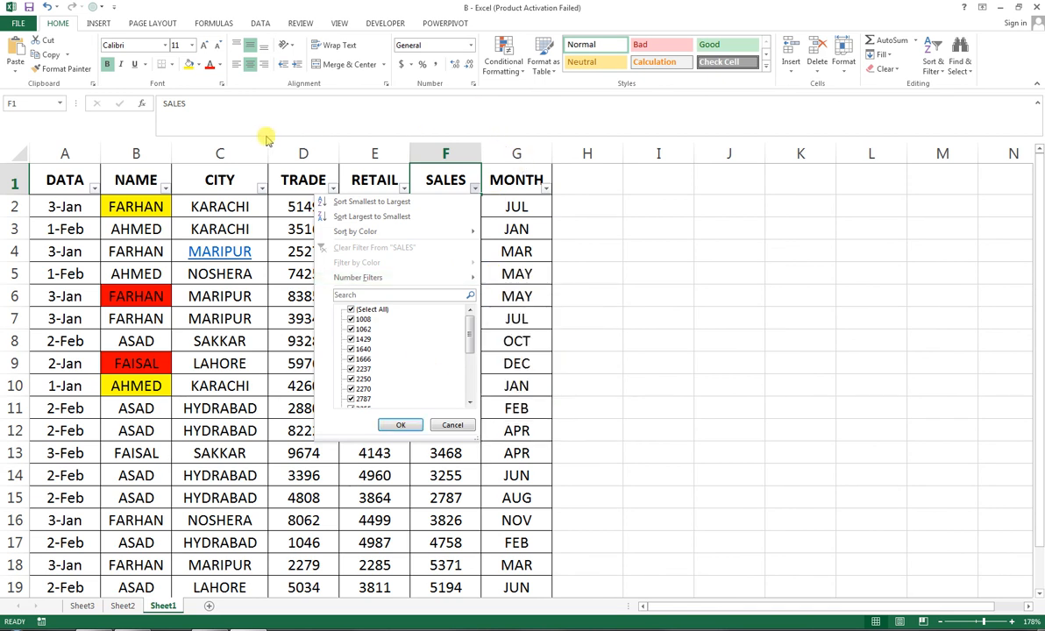
click(132, 116)
- Apply an Equals date filter to the DATA column to show only rows dated 1-jan
click(94, 187)
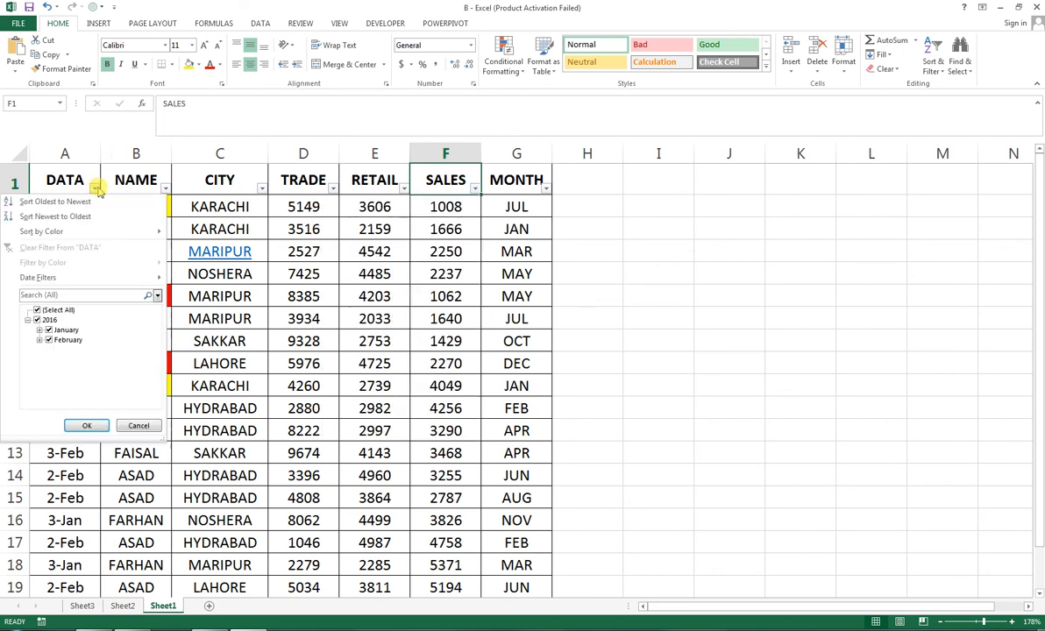
mouse_move(128, 280)
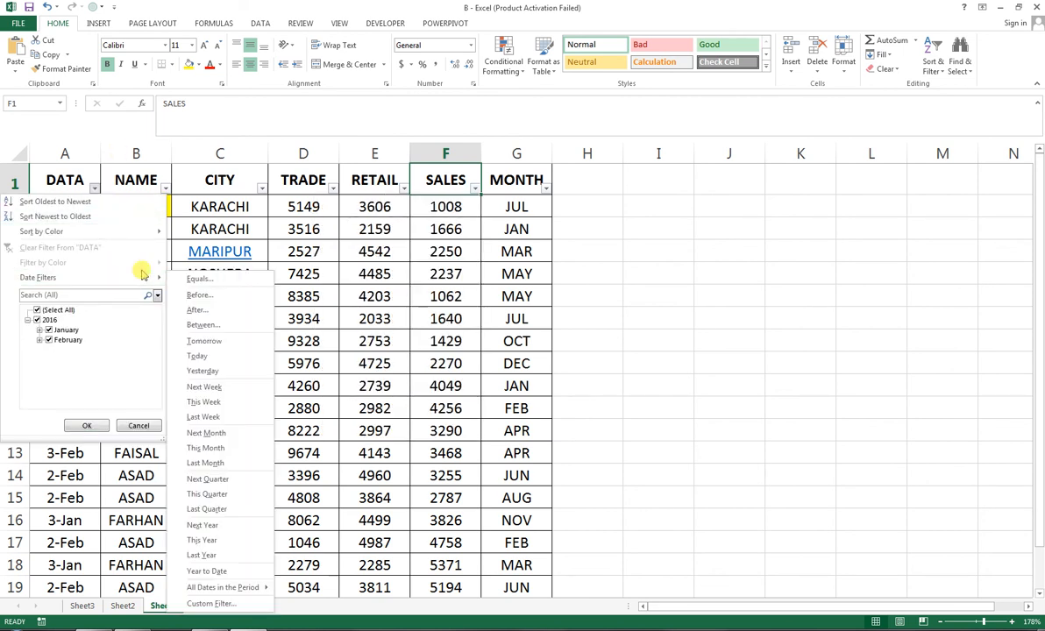
click(241, 279)
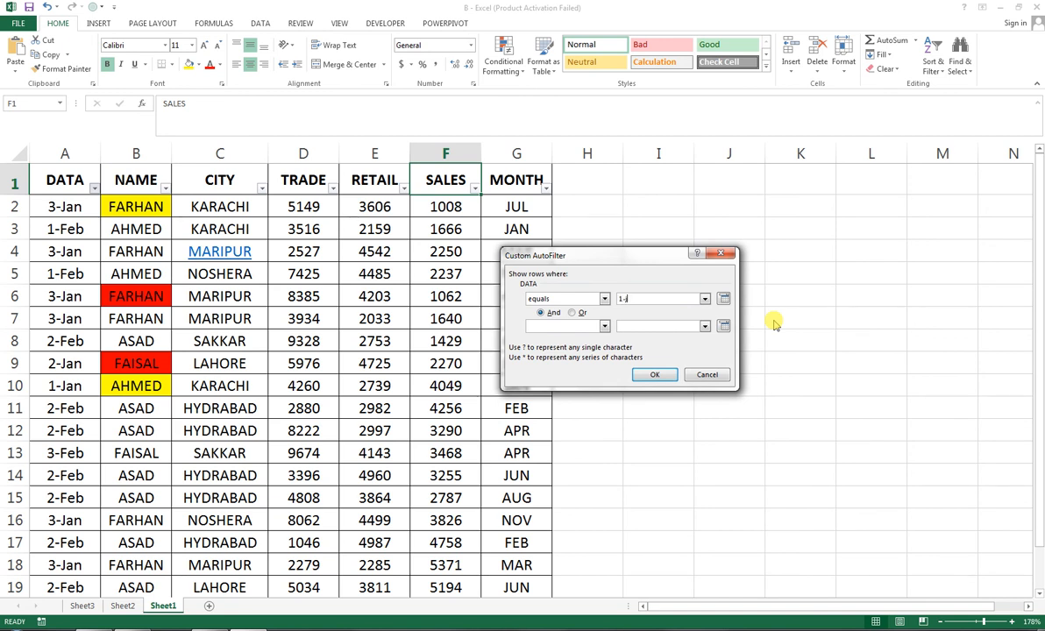
text(1-jan)
key(Return)
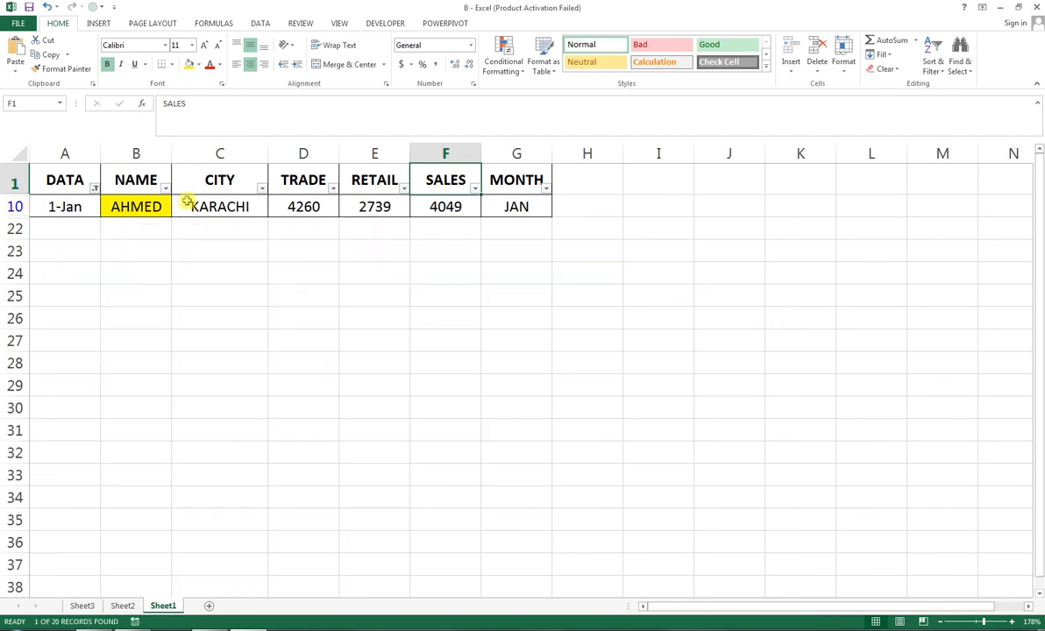
- Select all values in the DATA filter to remove the equals condition
click(93, 189)
click(38, 310)
click(87, 425)
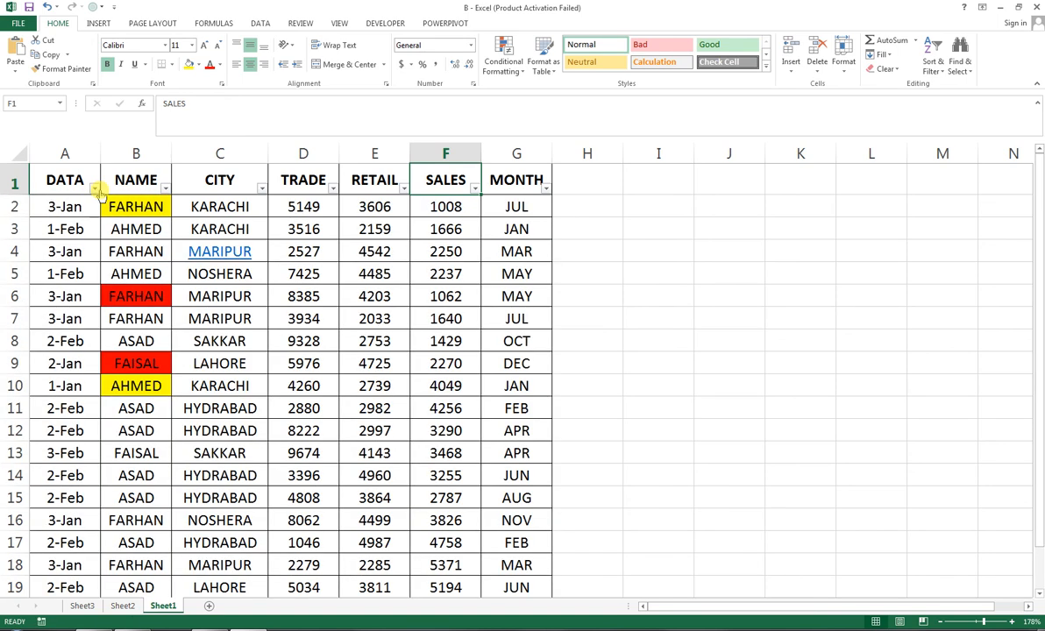
- Filter the DATA column to show all dates in the period January
click(95, 189)
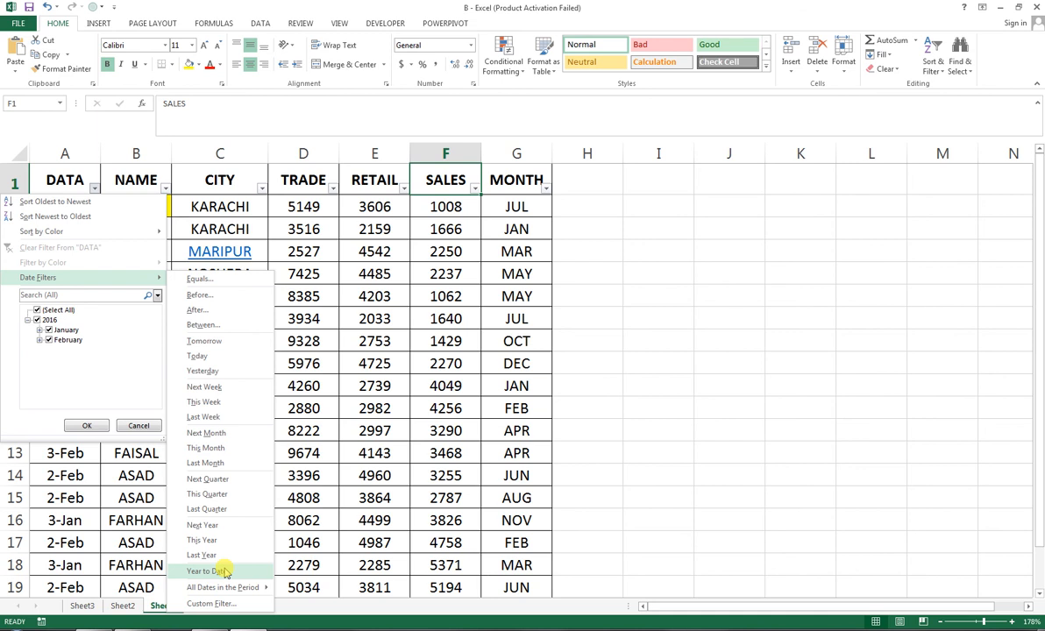
mouse_move(215, 595)
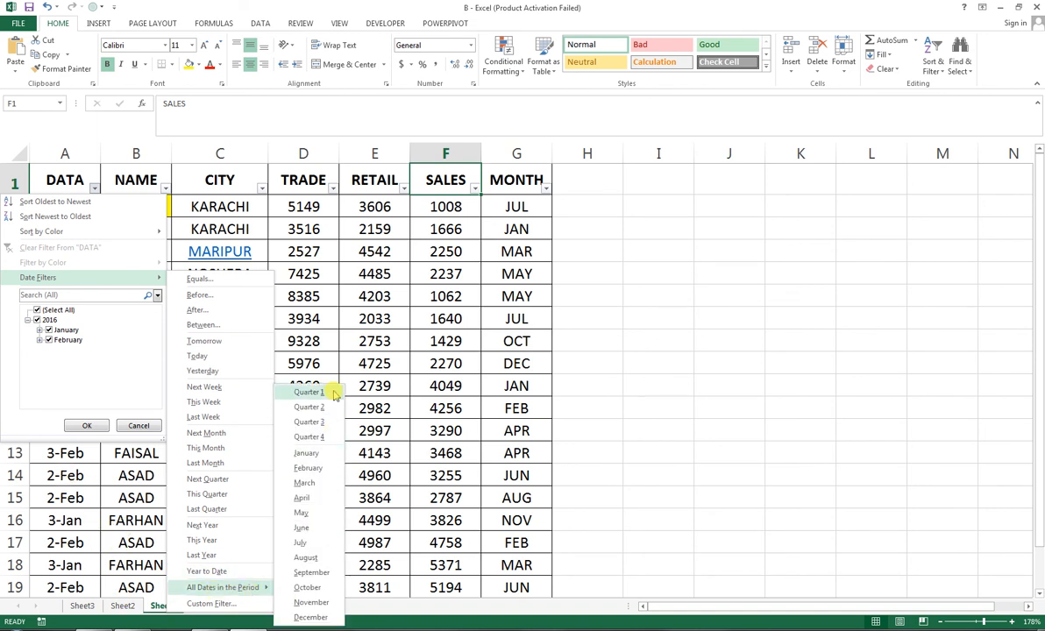
click(321, 454)
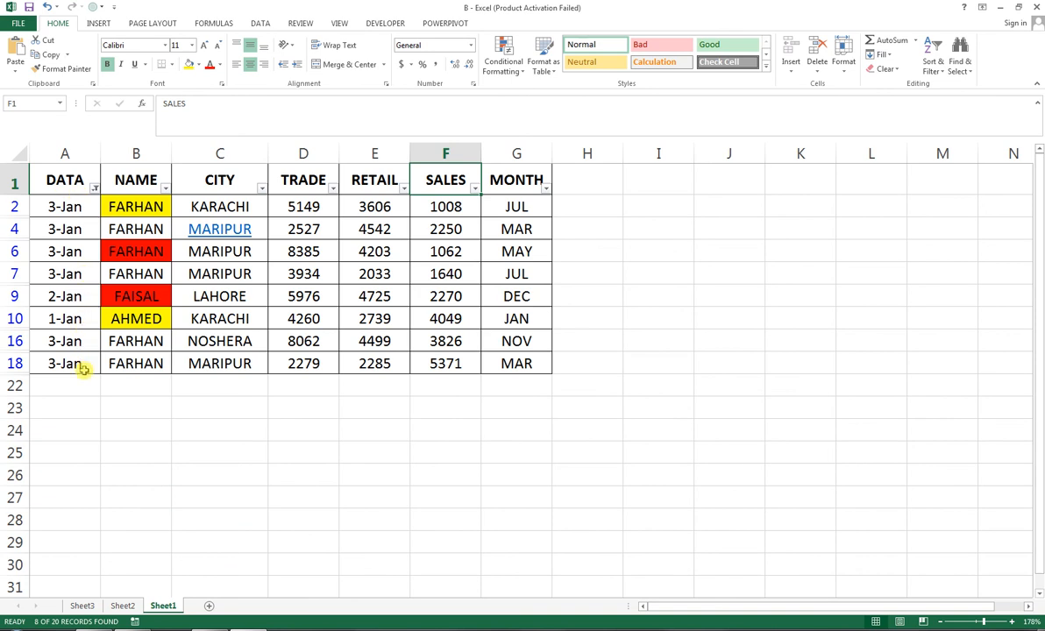
- Select all values in the DATA filter to remove the January period condition
click(94, 187)
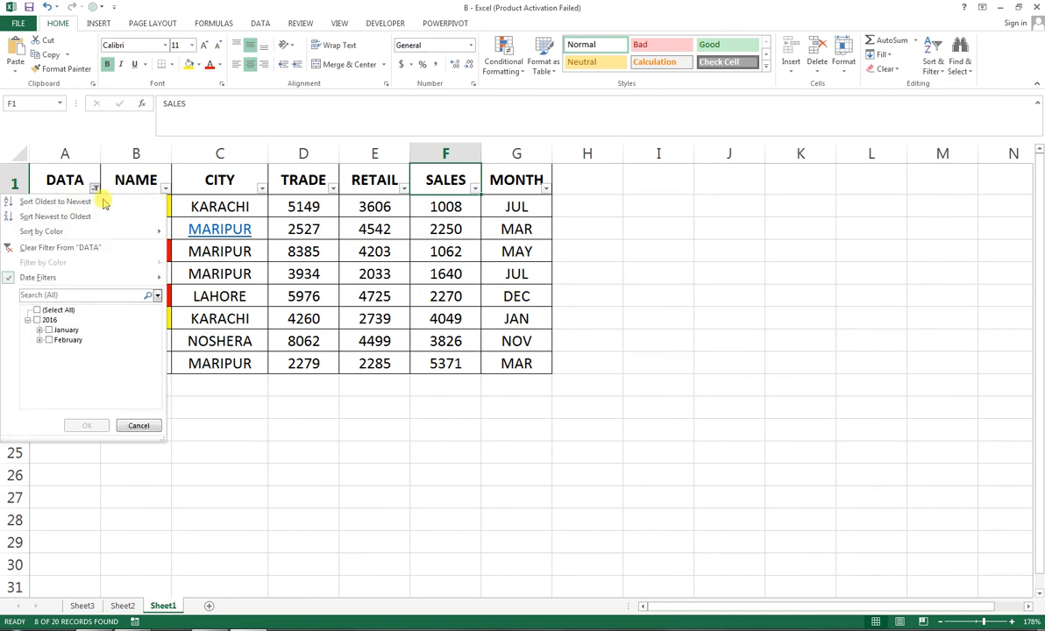
click(37, 309)
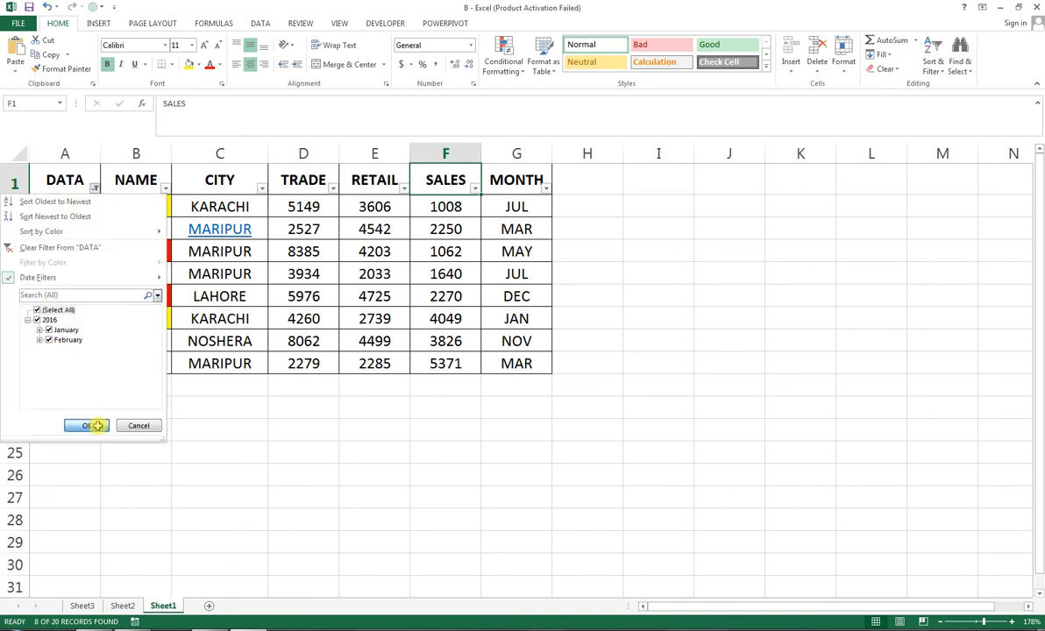
click(87, 425)
click(93, 188)
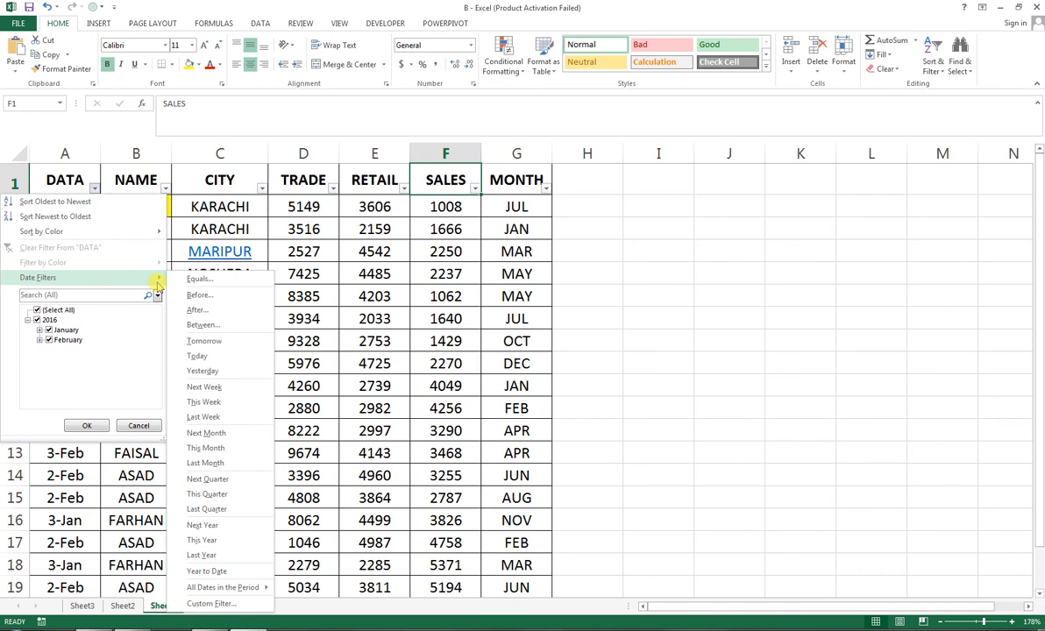
click(87, 427)
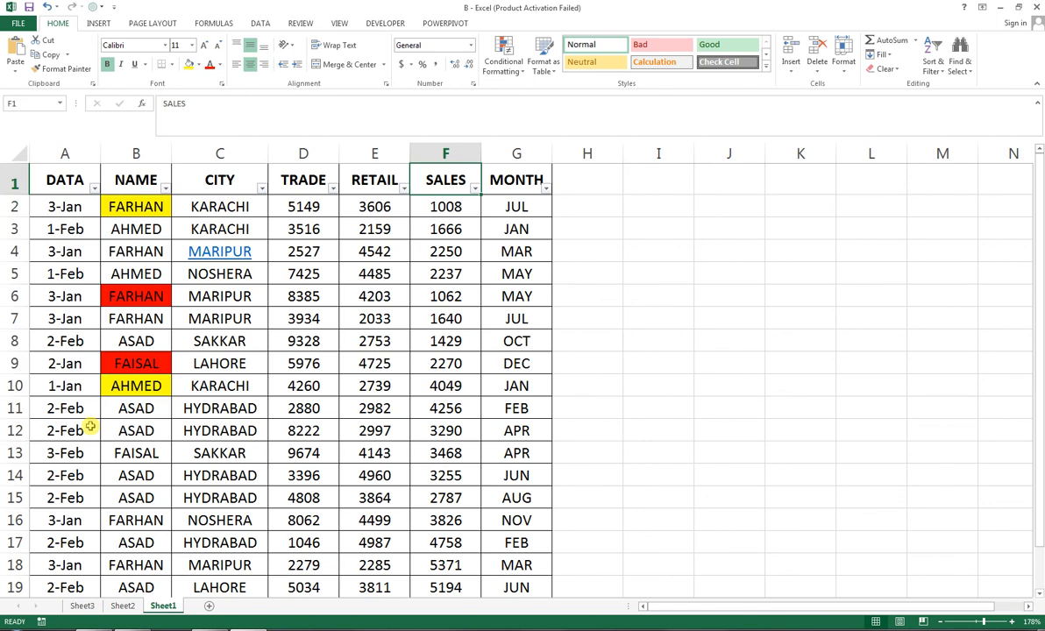
- Filter the NAME column by cell color to show only the yellow cells
click(166, 188)
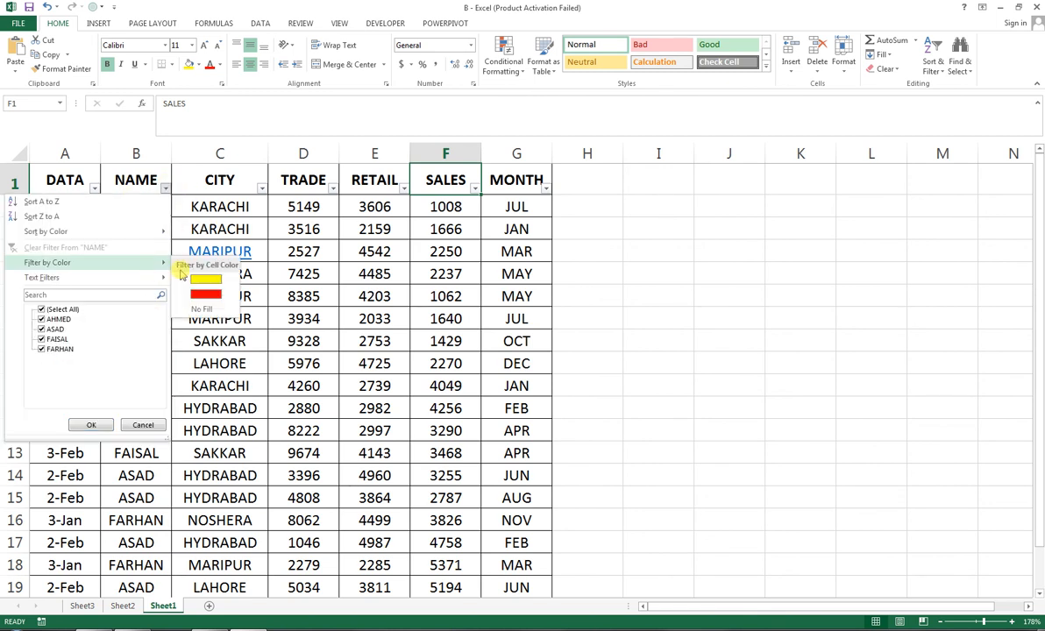
click(182, 274)
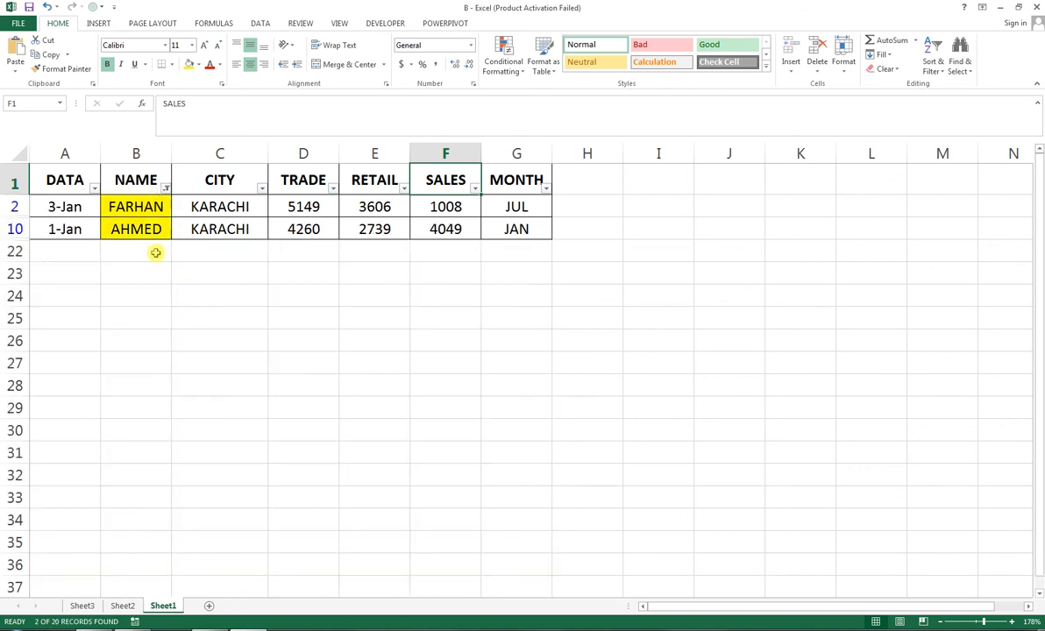
- Select all values in the NAME filter to remove the yellow color condition
click(165, 188)
click(46, 310)
click(91, 424)
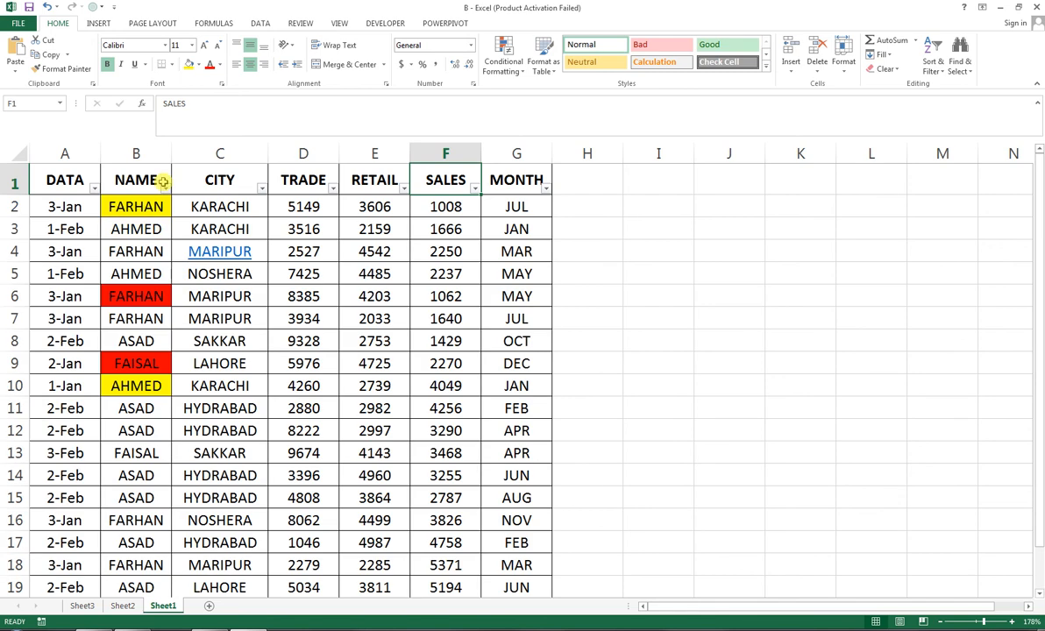
- Filter the NAME column by cell color to show only the red cells
click(164, 186)
mouse_move(141, 262)
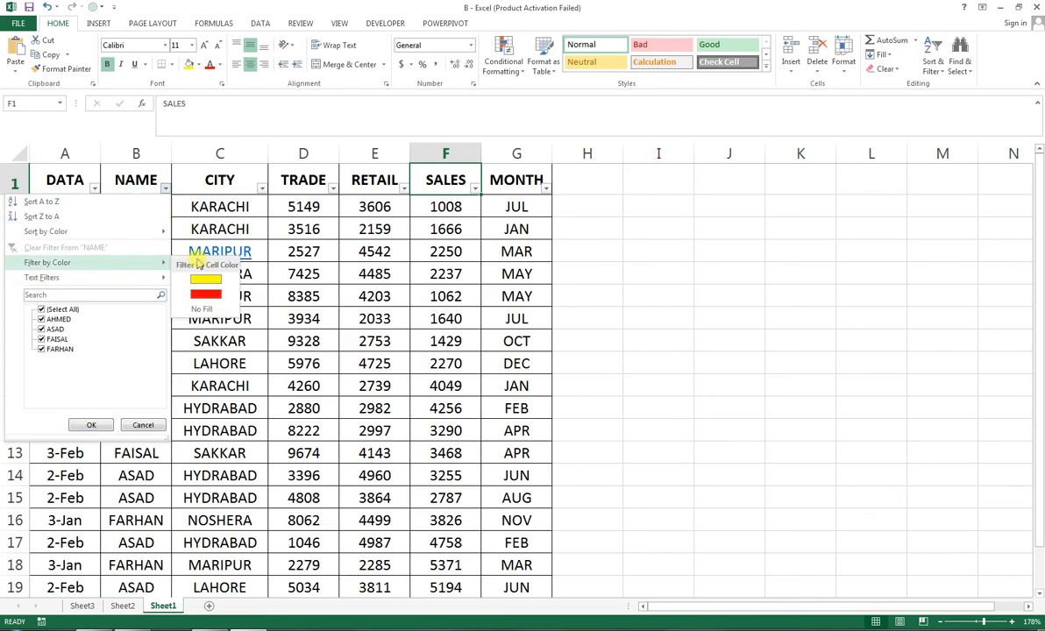
click(195, 296)
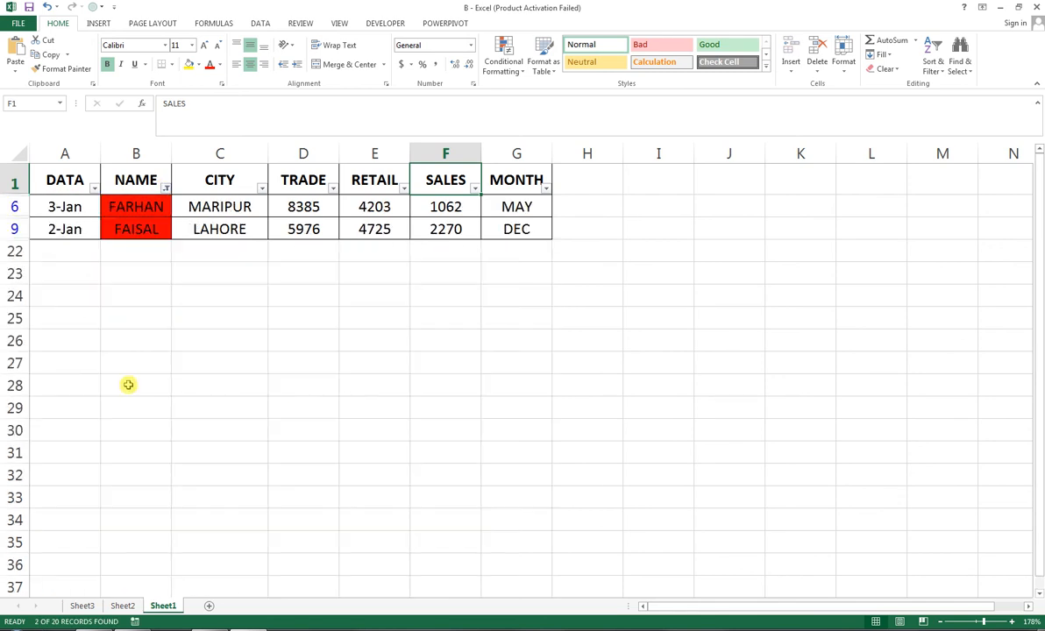
- Select all values in the NAME filter to remove the red color condition
click(159, 186)
click(165, 188)
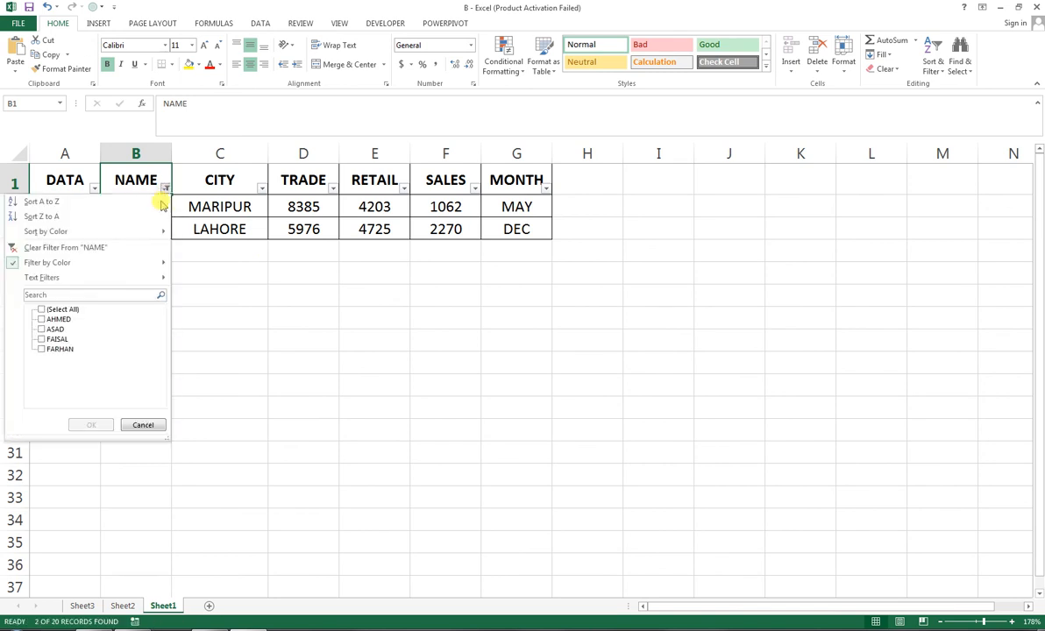
click(43, 310)
click(91, 424)
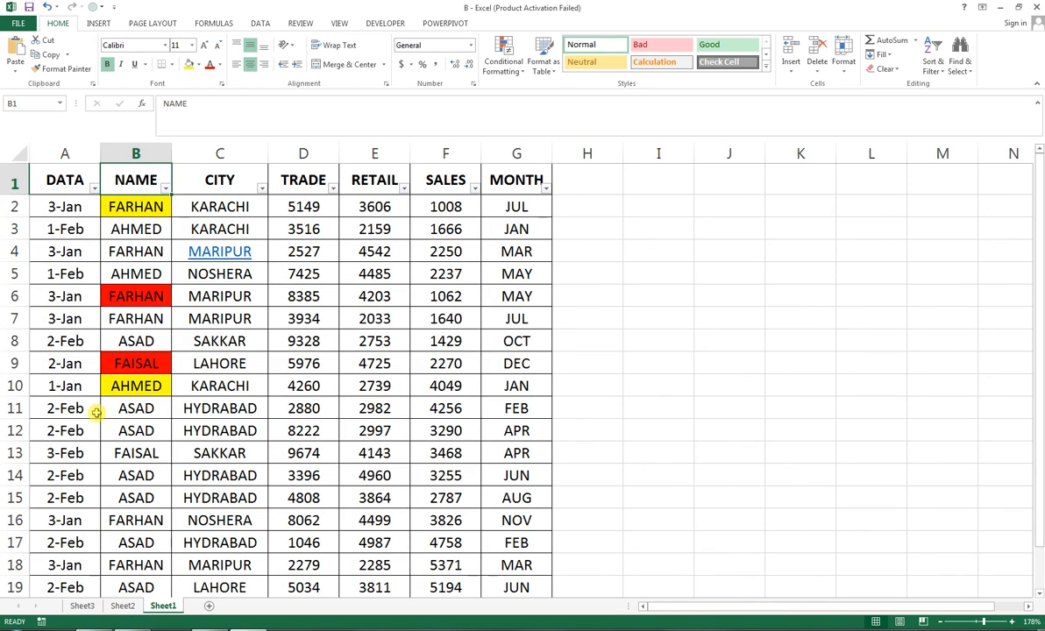